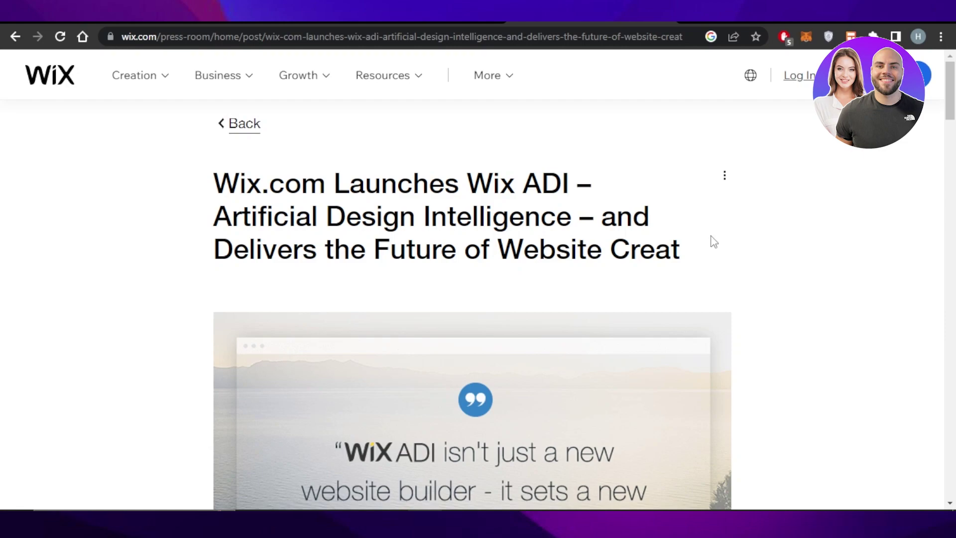
Step: Start a new Wix site and reach the choice between Wix and Editor X
drag(950, 113, 951, 150)
scroll(952, 148, up, 6)
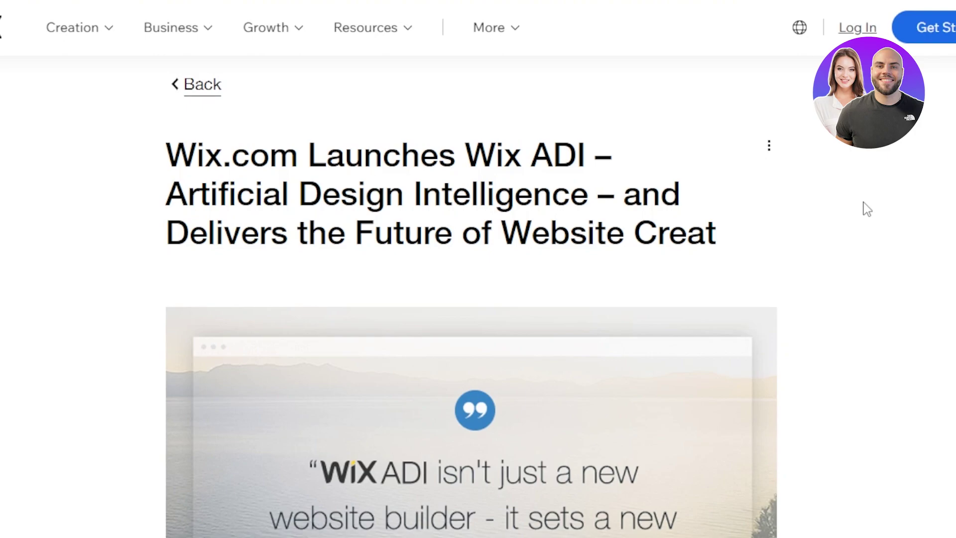
scroll(471, 298, down, 9)
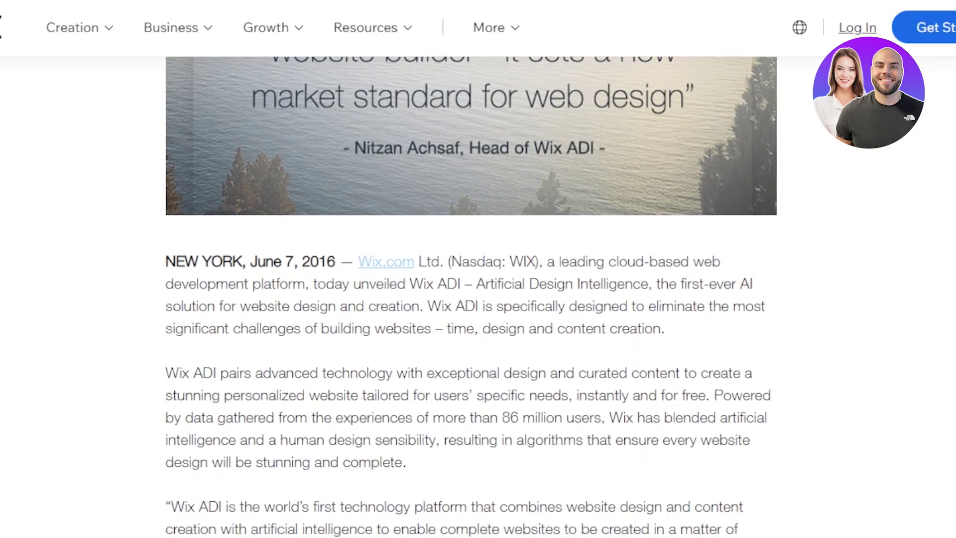
scroll(471, 299, down, 10)
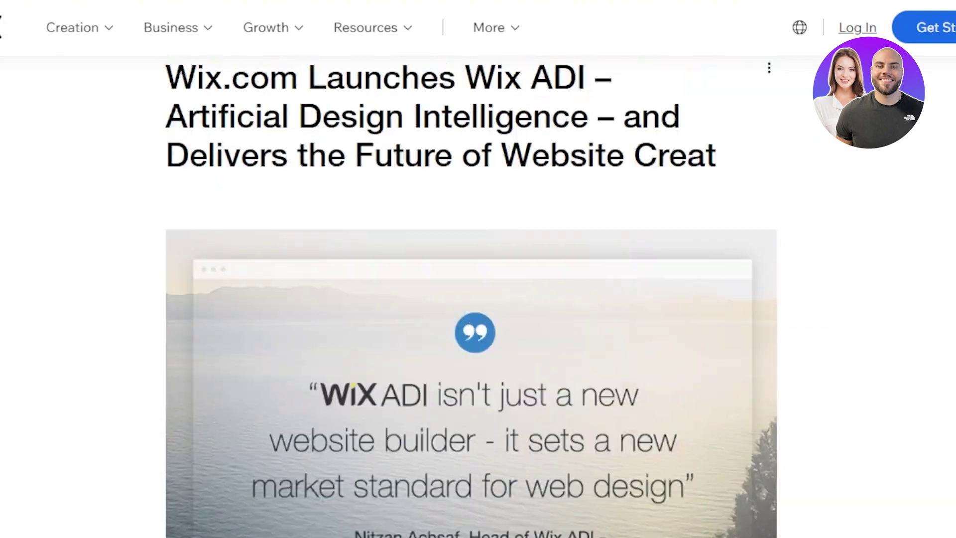
scroll(471, 299, up, 2)
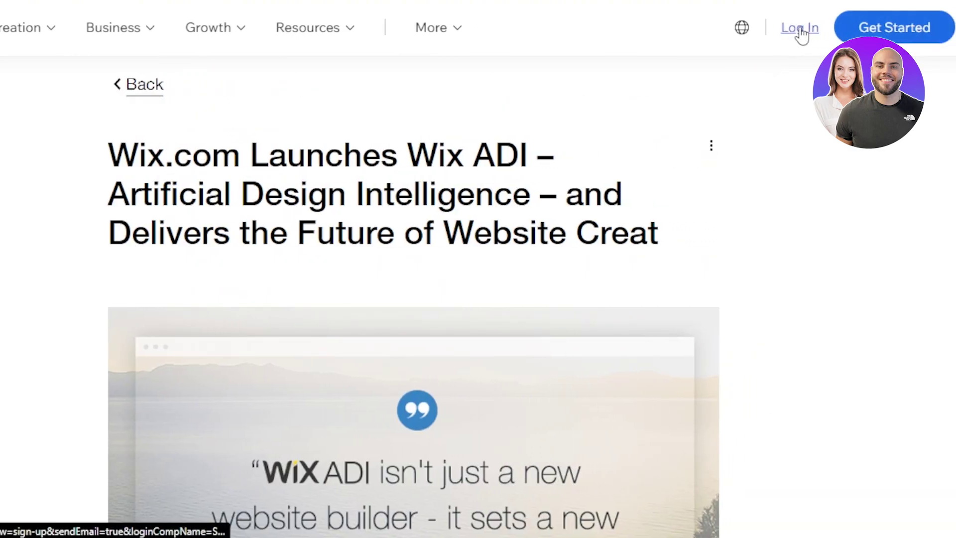
click(891, 34)
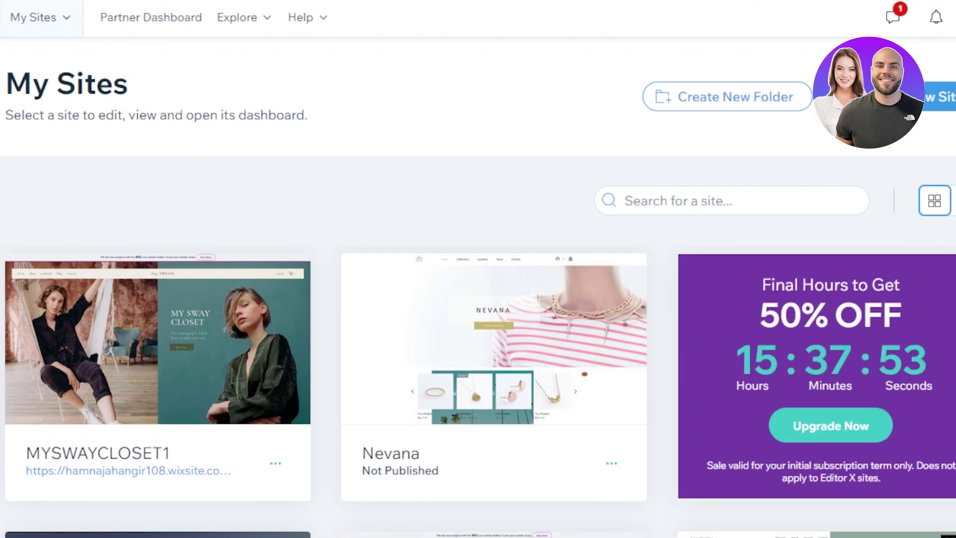
scroll(802, 70, down, 6)
scroll(478, 339, up, 8)
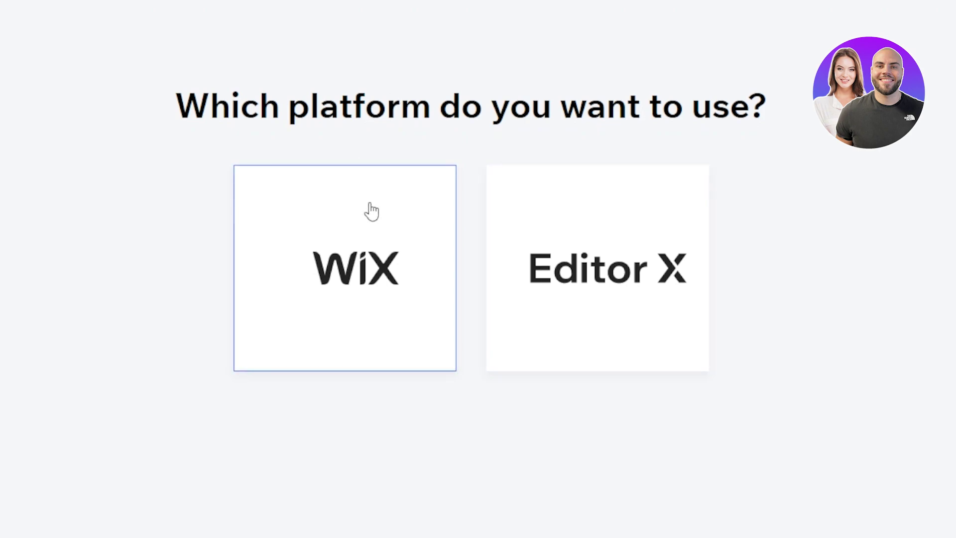
Step: Choose the classic Wix platform, set the site type to Blog, and name it TRAVELBLOGGER80
click(391, 227)
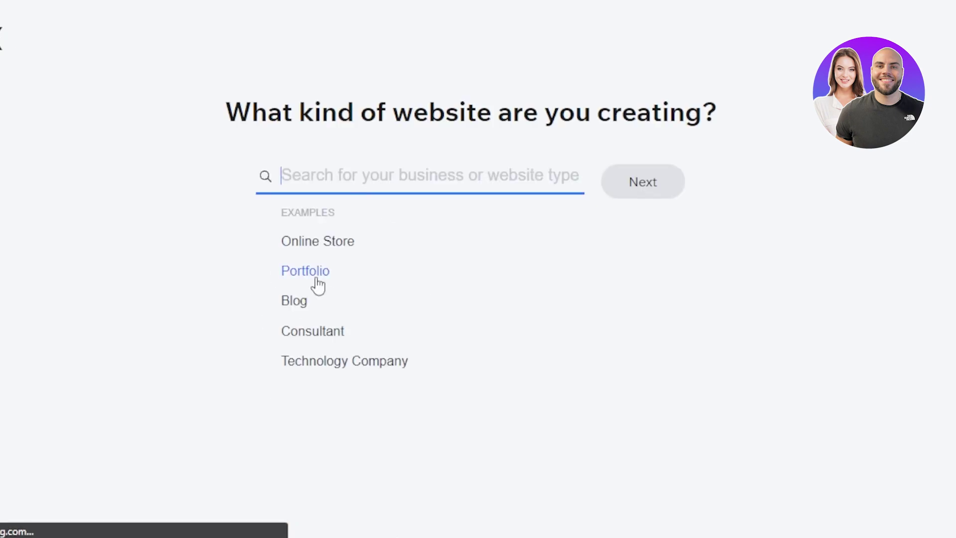
click(293, 308)
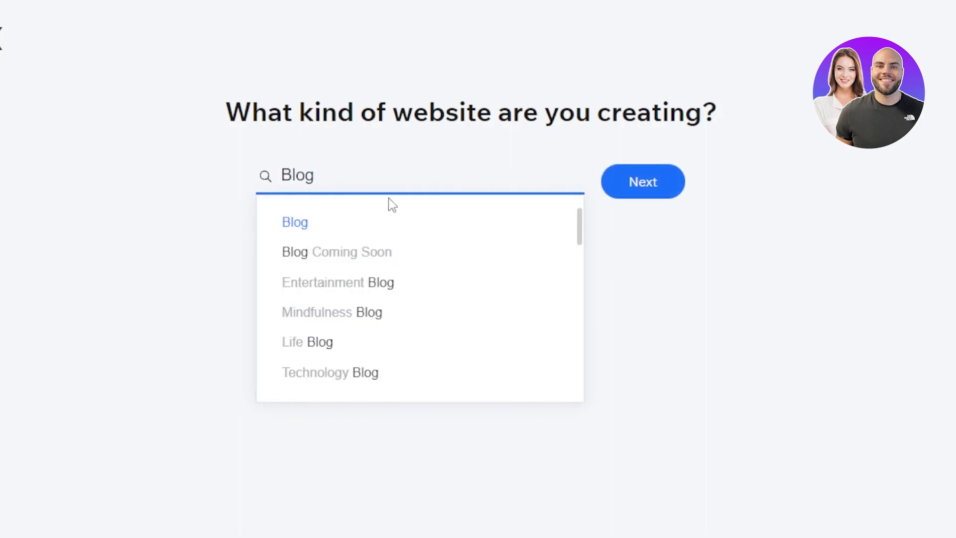
click(656, 195)
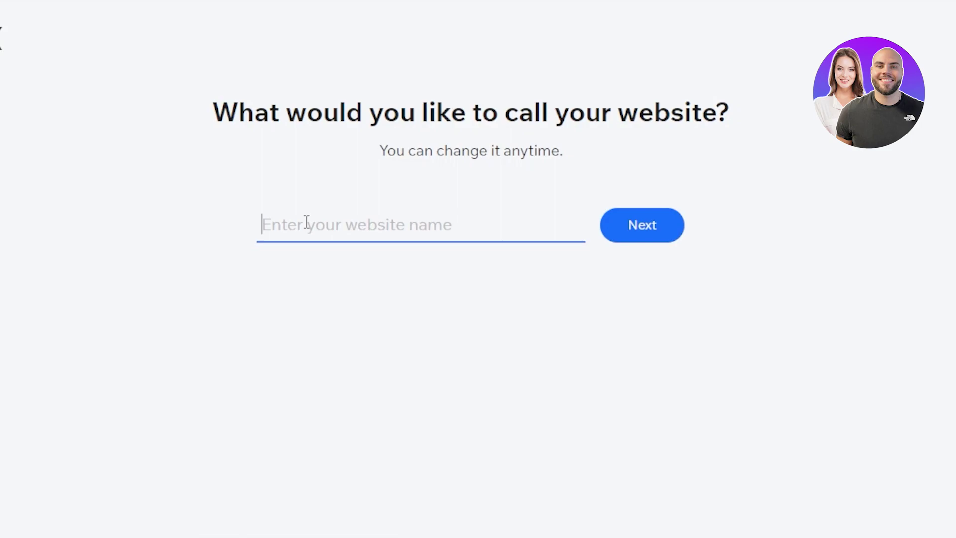
text(T)
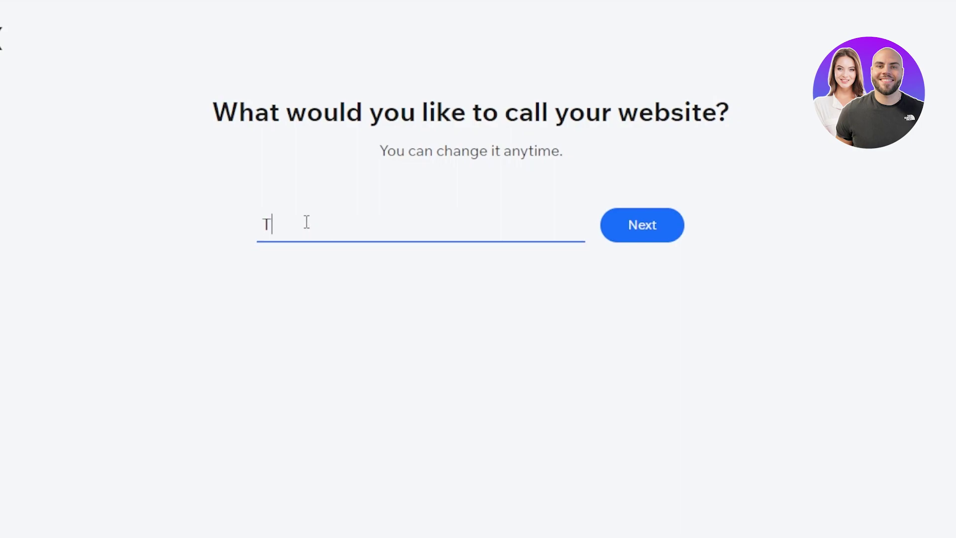
text(RAVELBLOGGER80)
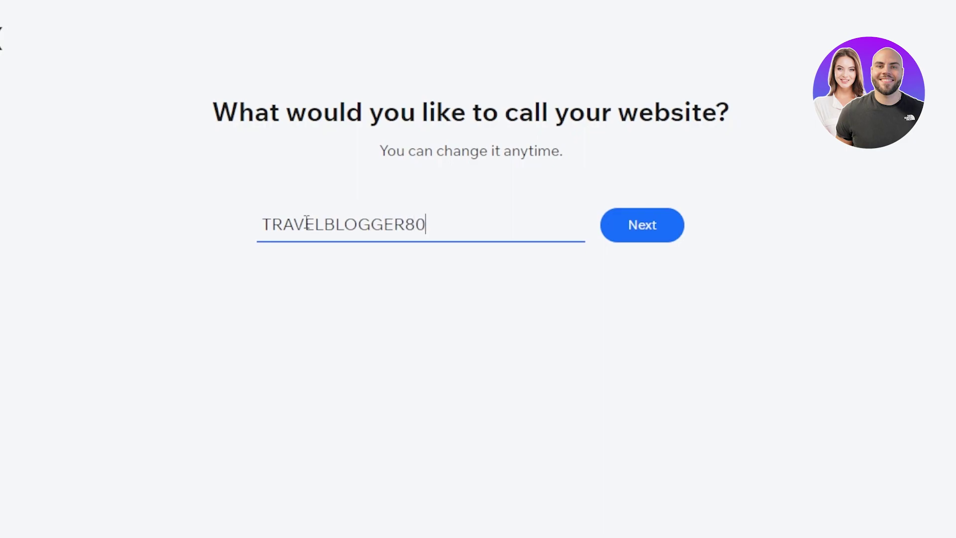
click(654, 225)
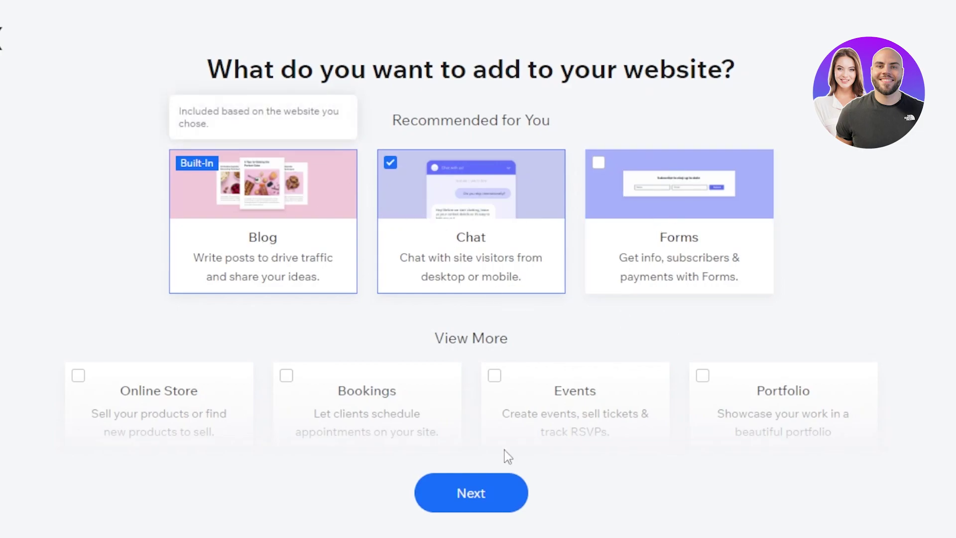
Step: Accept the suggested Blog and Chat features and pick 'Get a custom-built site'
click(471, 493)
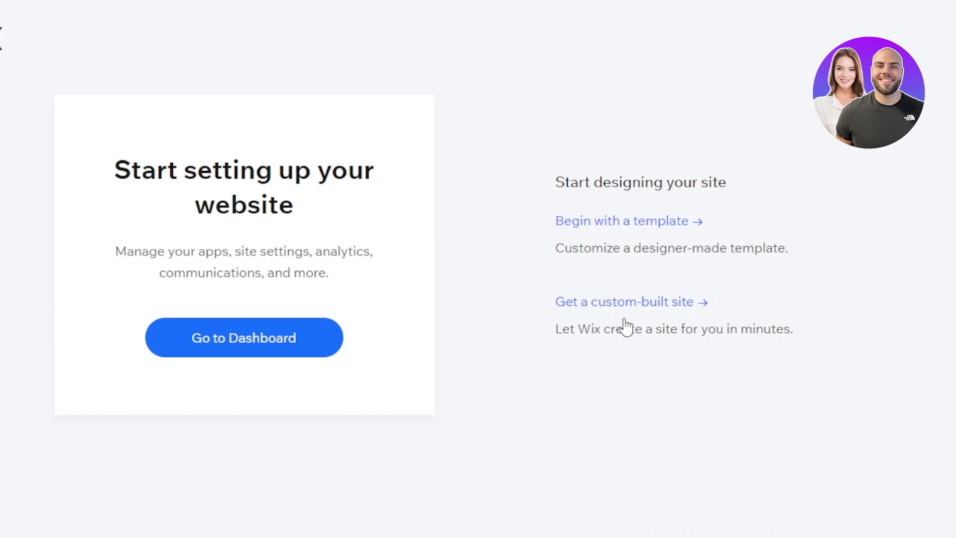
click(667, 311)
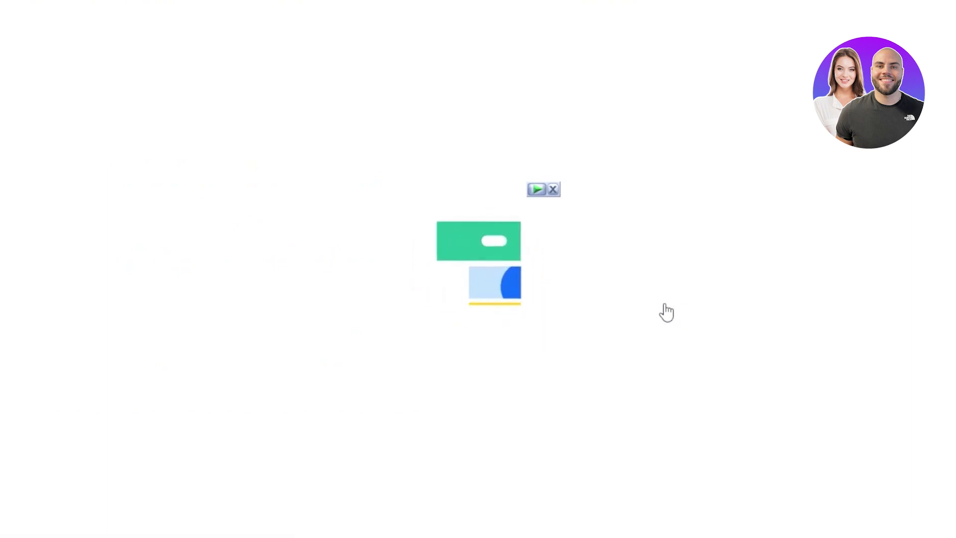
Step: Dismiss the floating overlay and skip past the business info form to the theme picker
click(554, 190)
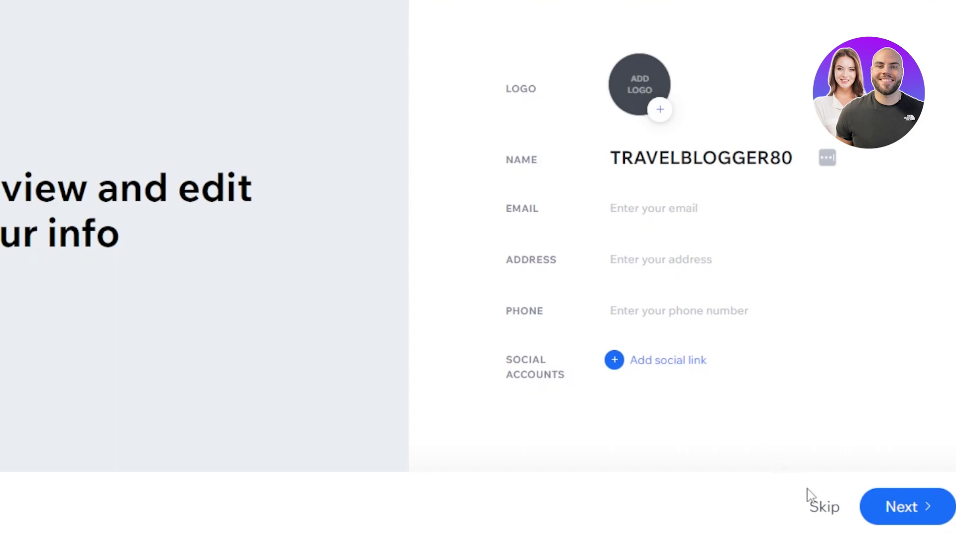
click(939, 498)
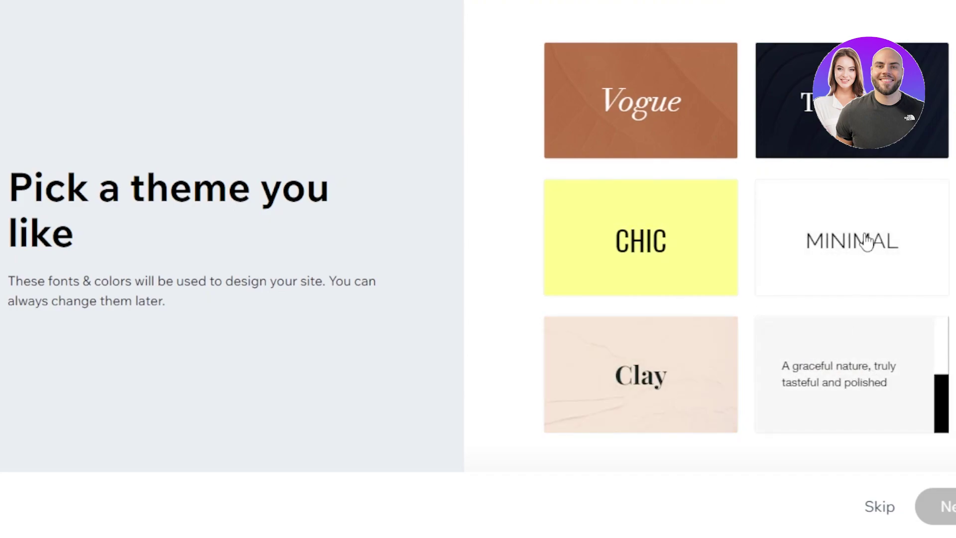
Step: Pick the Minimal font-and-color theme and continue to the homepage designs
click(841, 264)
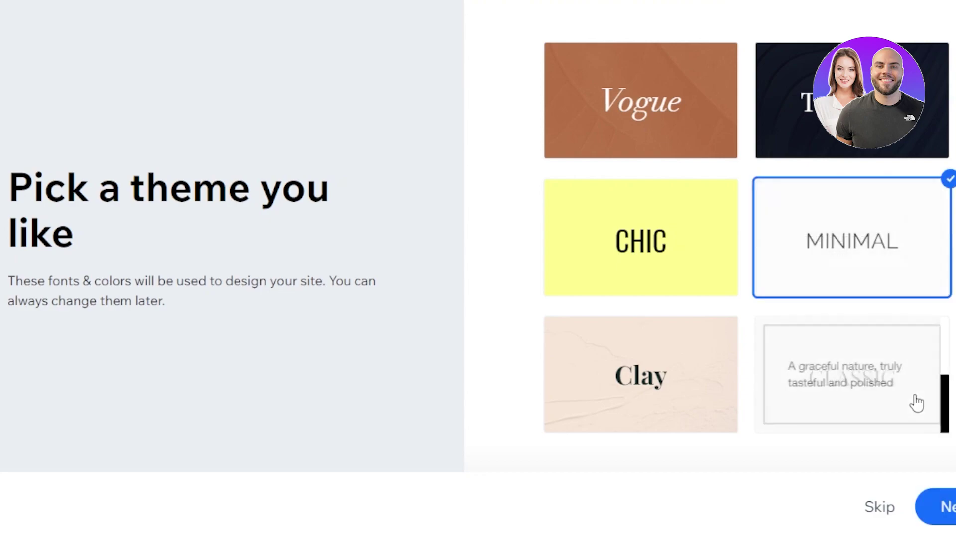
click(906, 500)
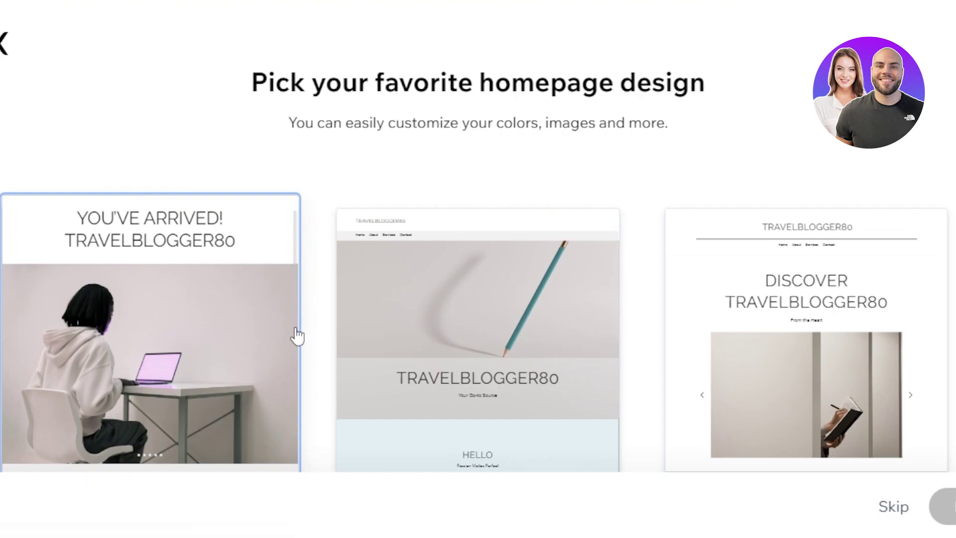
Step: Select the first homepage design, YOU'VE ARRIVED! TRAVELBLOGGER80, and continue to page selection
click(106, 213)
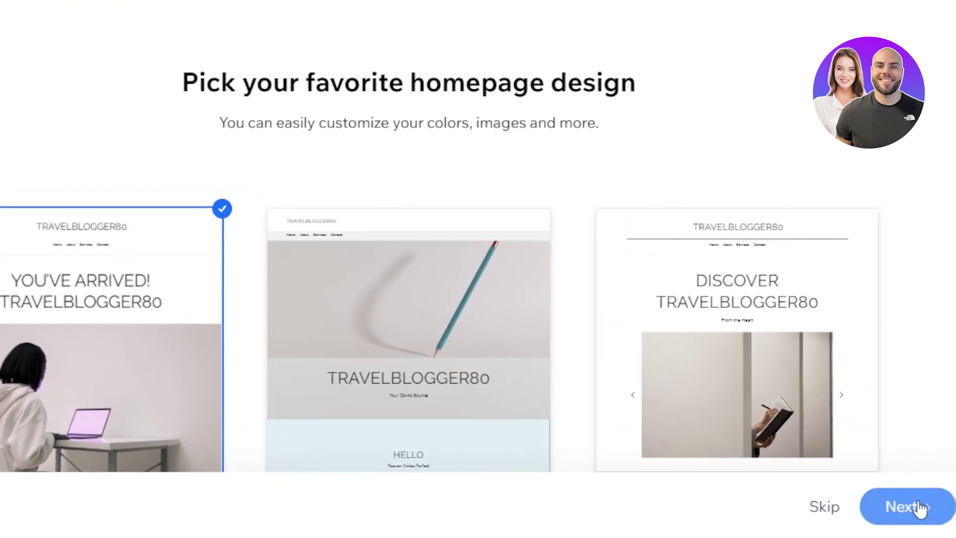
click(948, 506)
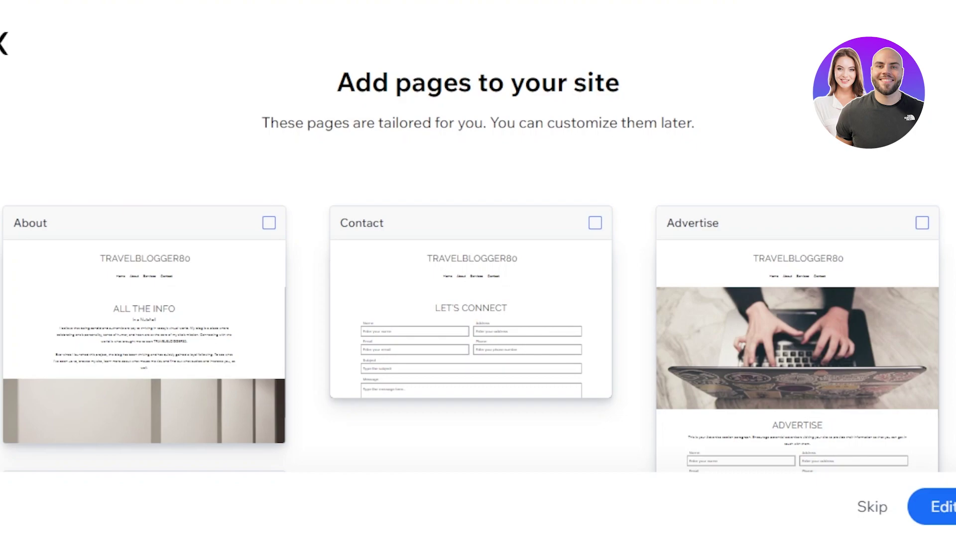
Step: Tick the Advertise and As Seen In pages to add them to the site
scroll(471, 331, down, 1)
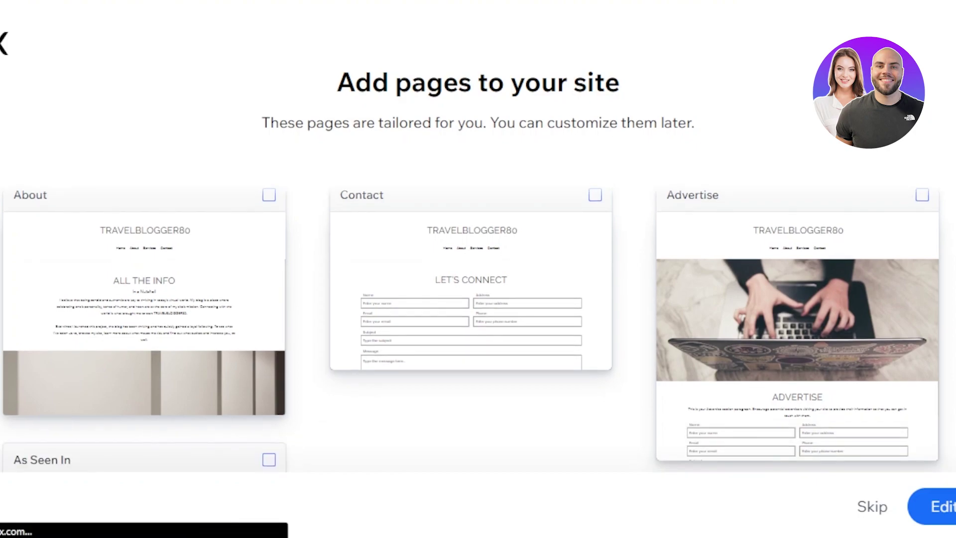
scroll(471, 330, up, 1)
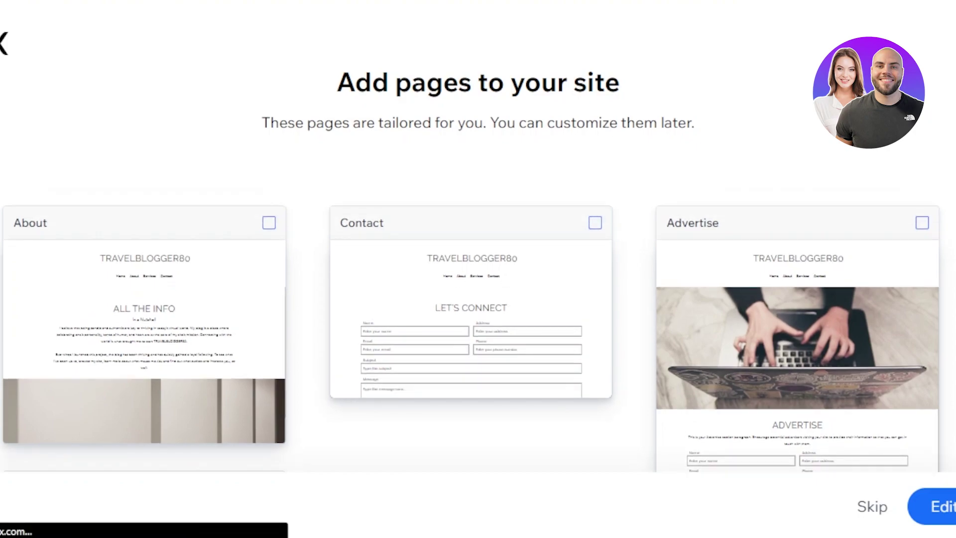
click(922, 220)
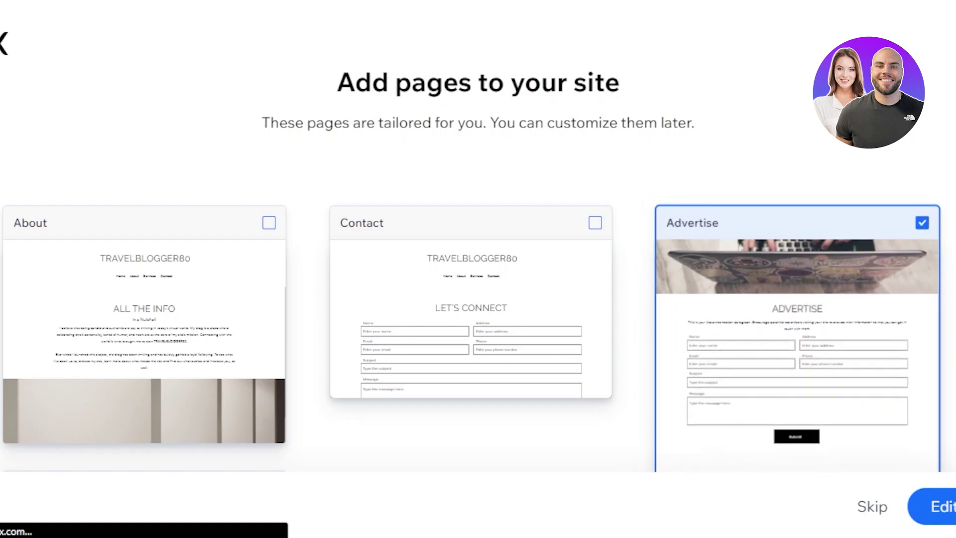
scroll(478, 311, down, 5)
scroll(478, 310, down, 5)
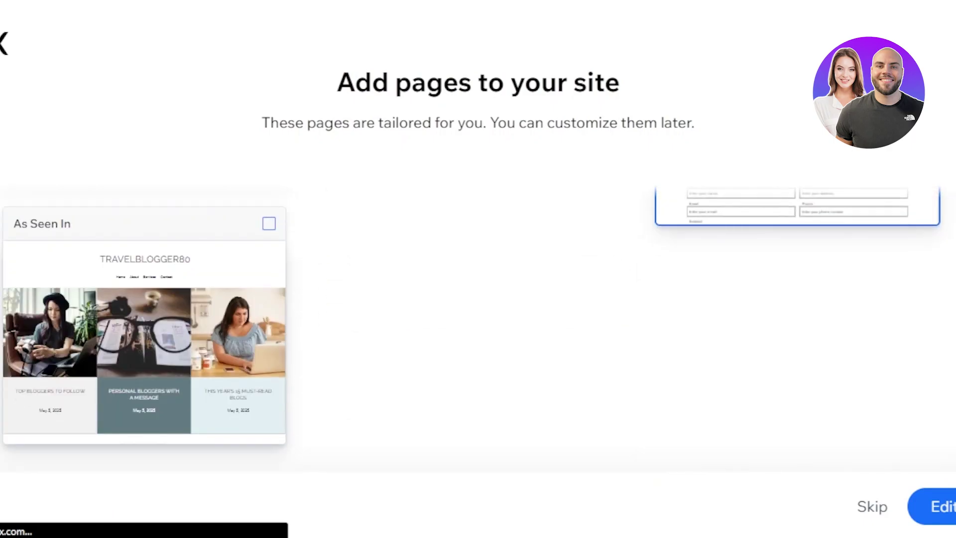
scroll(478, 310, up, 10)
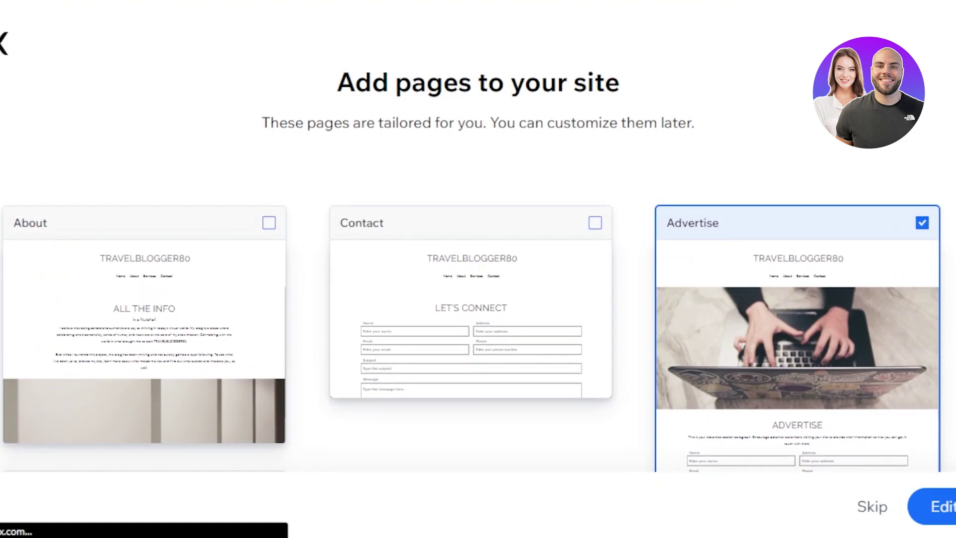
scroll(368, 281, down, 5)
scroll(368, 281, up, 5)
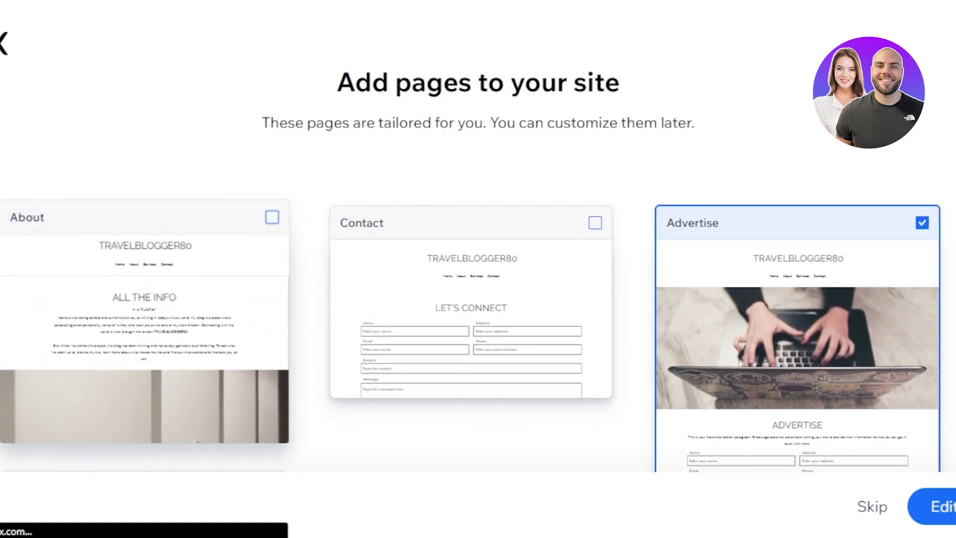
scroll(404, 310, down, 5)
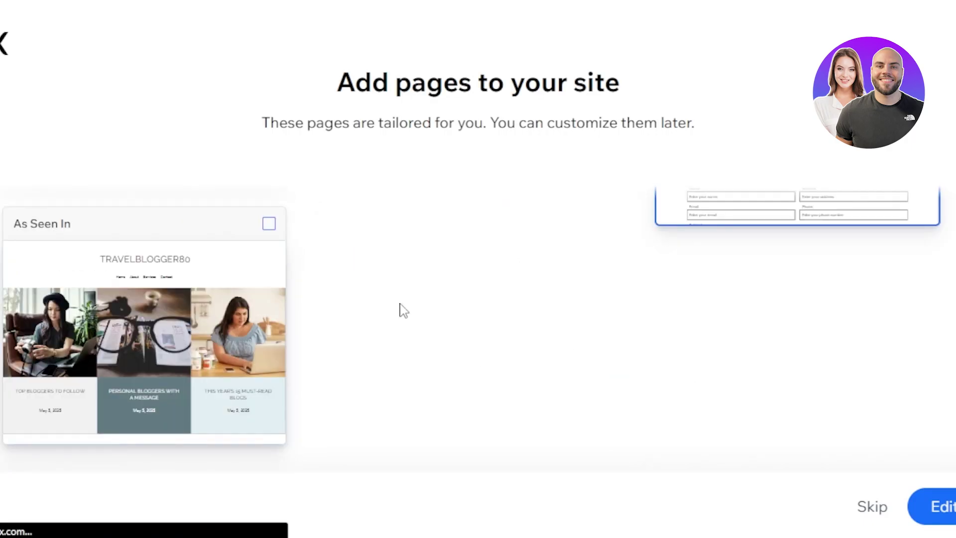
click(269, 224)
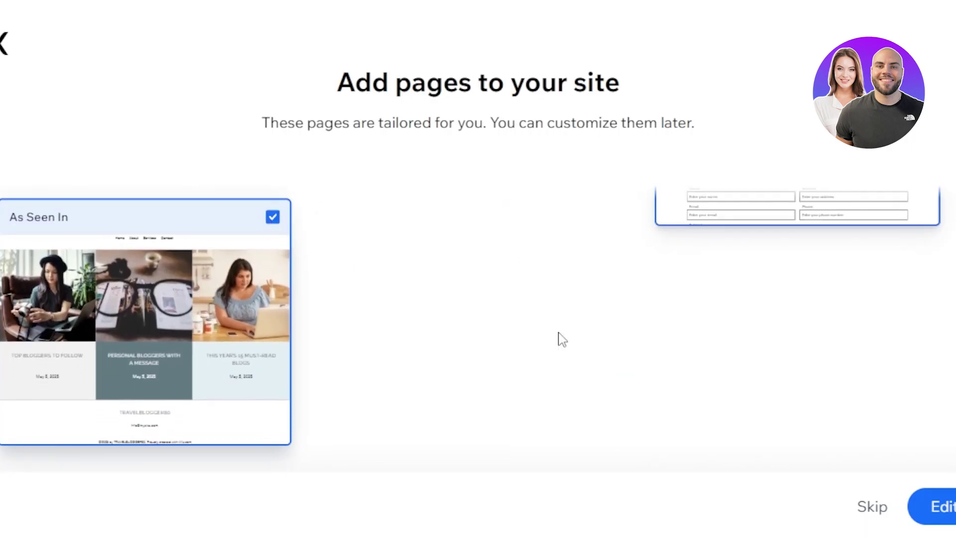
Step: Open the generated TRAVELBLOGGER80 site in the Wix Editor
scroll(776, 393, up, 5)
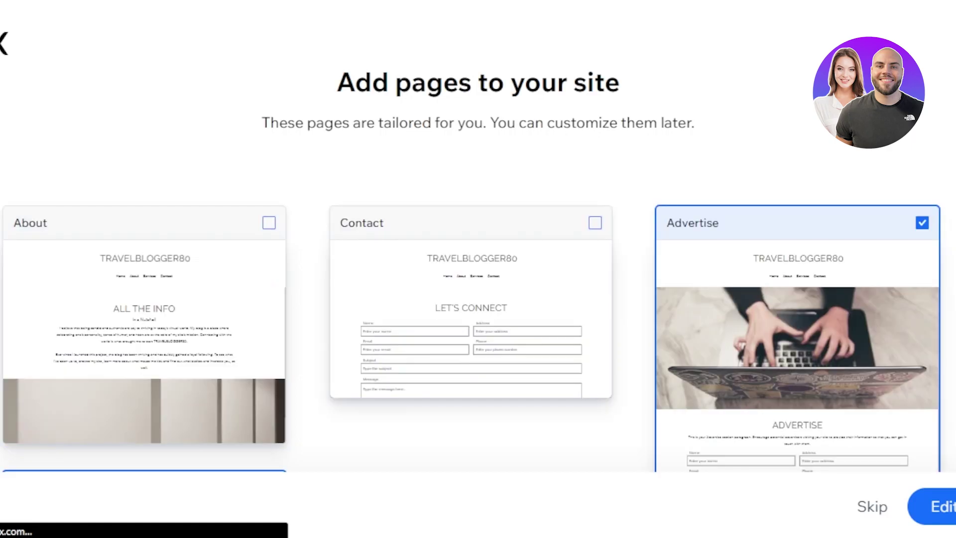
scroll(844, 451, down, 5)
scroll(844, 452, up, 5)
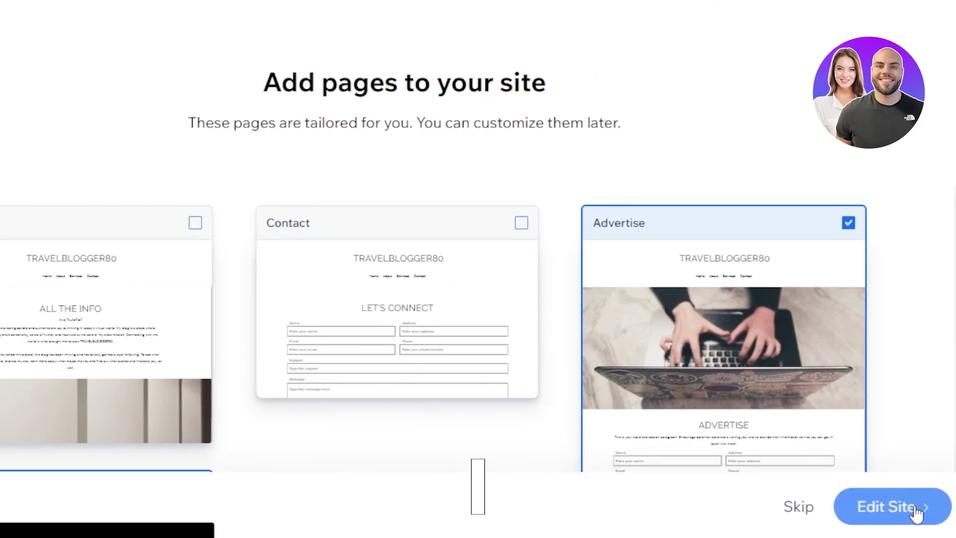
click(922, 511)
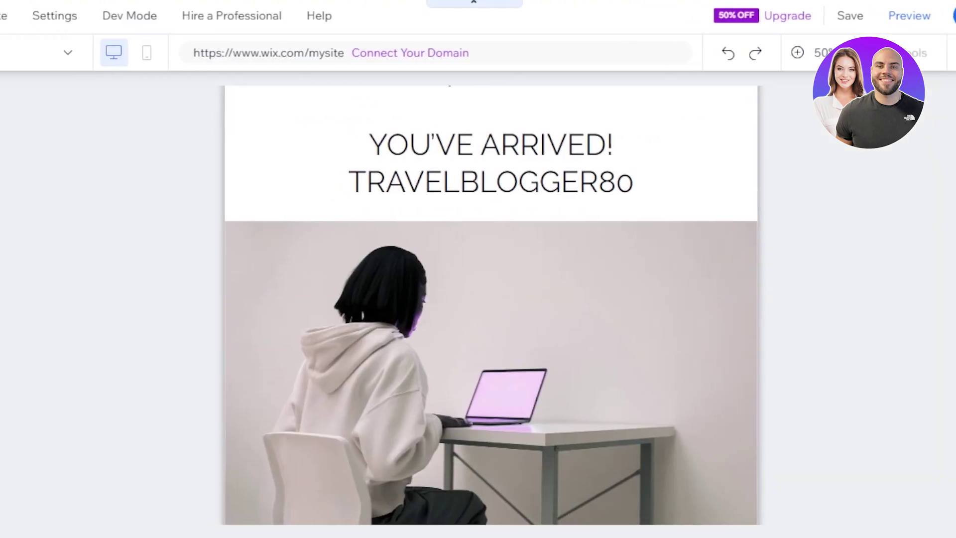
scroll(493, 303, down, 10)
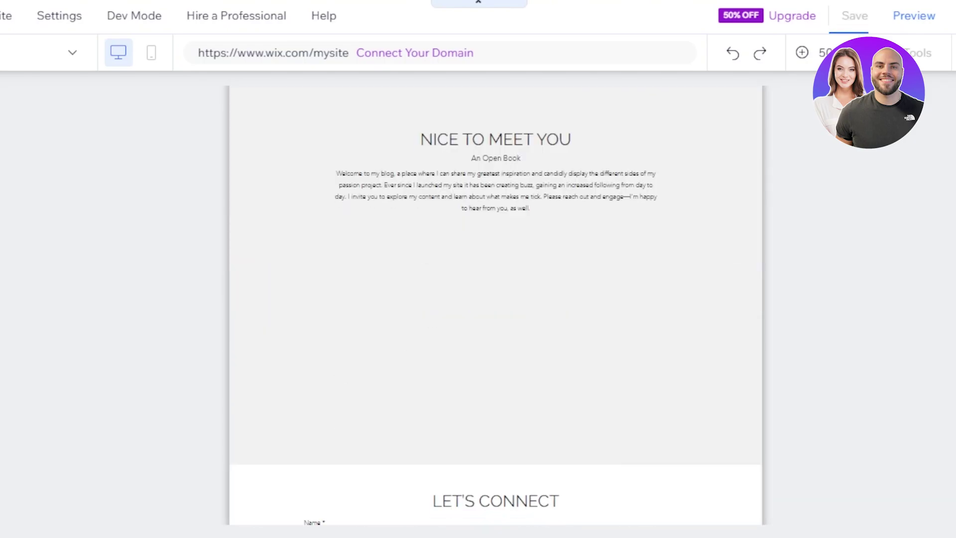
scroll(496, 304, down, 8)
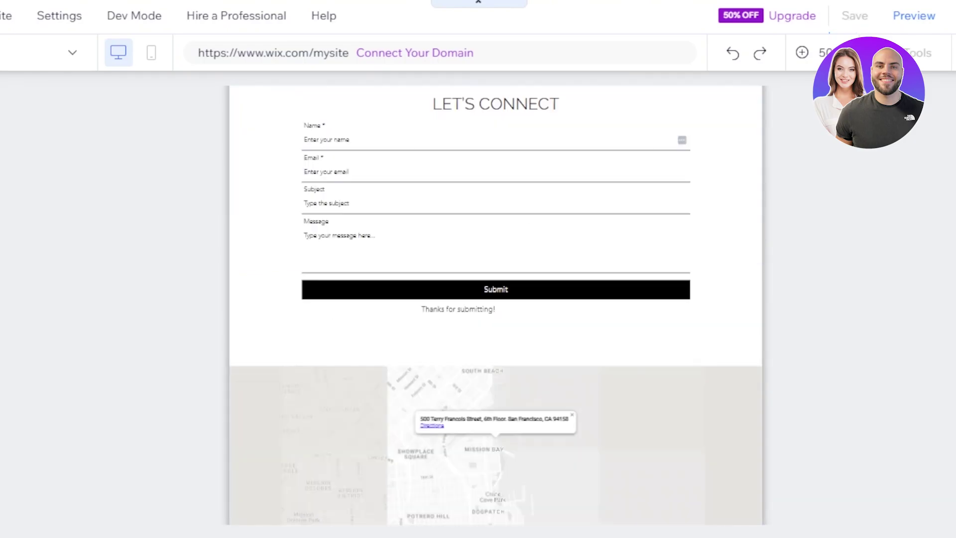
scroll(496, 303, down, 1)
scroll(495, 304, up, 10)
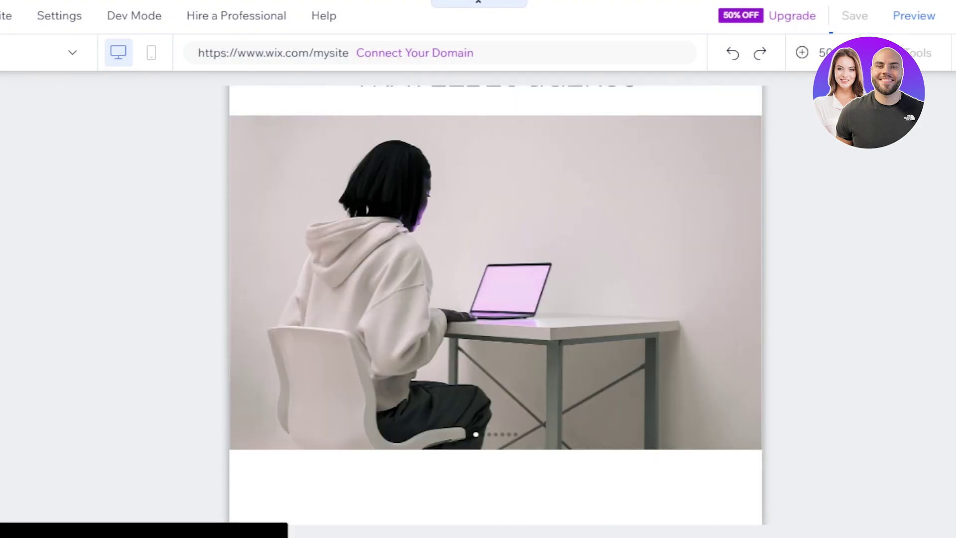
scroll(495, 304, up, 4)
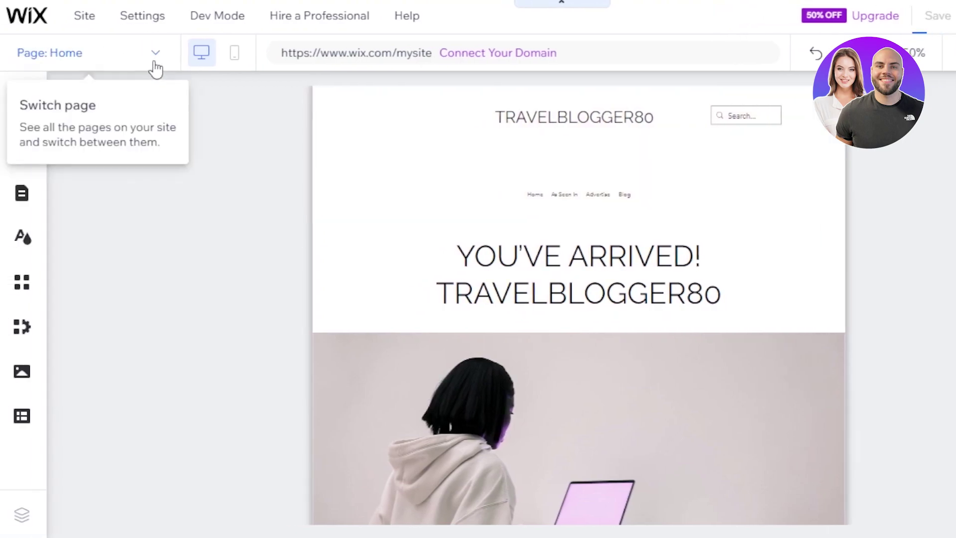
Step: Glance at the page list, then drag the header's bottom edge up to shorten it
click(155, 62)
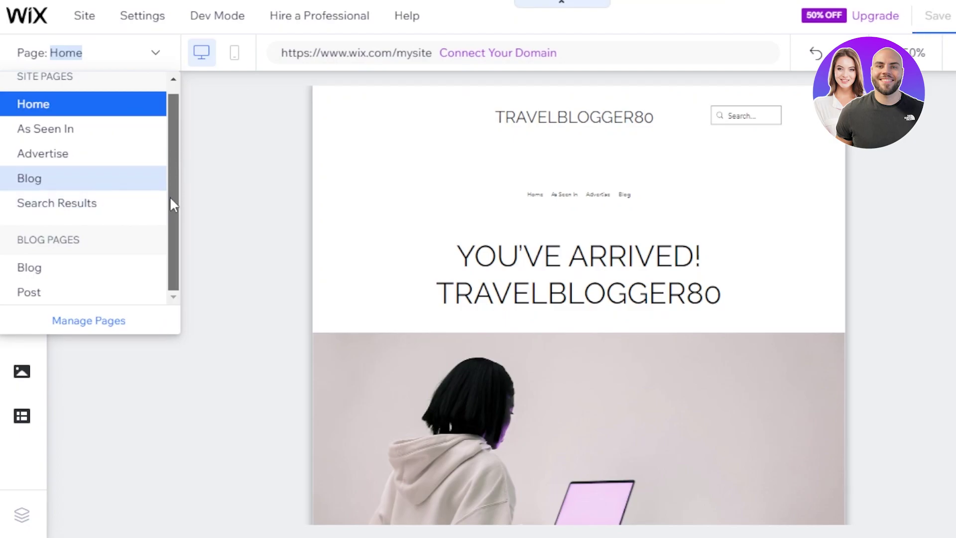
scroll(157, 130, up, 1)
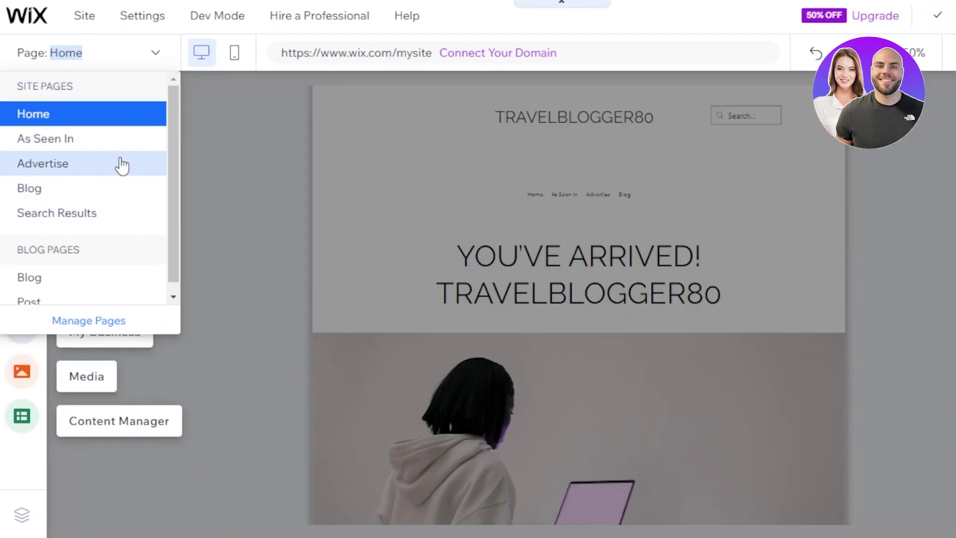
click(236, 148)
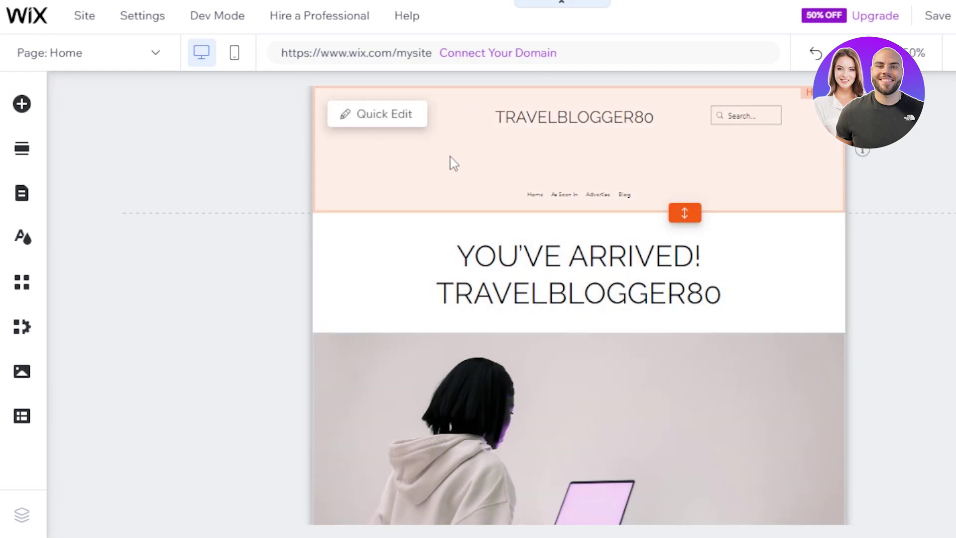
click(453, 163)
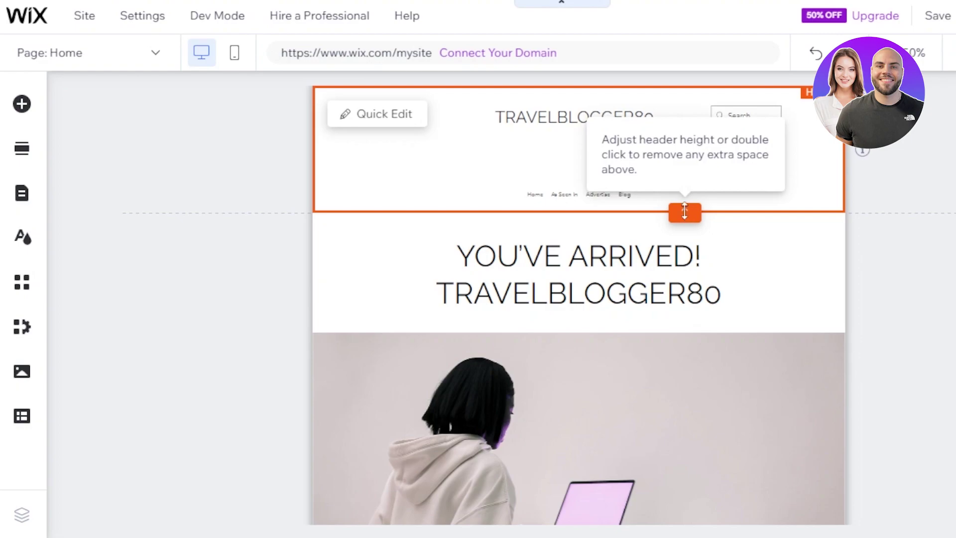
drag(684, 210, 685, 199)
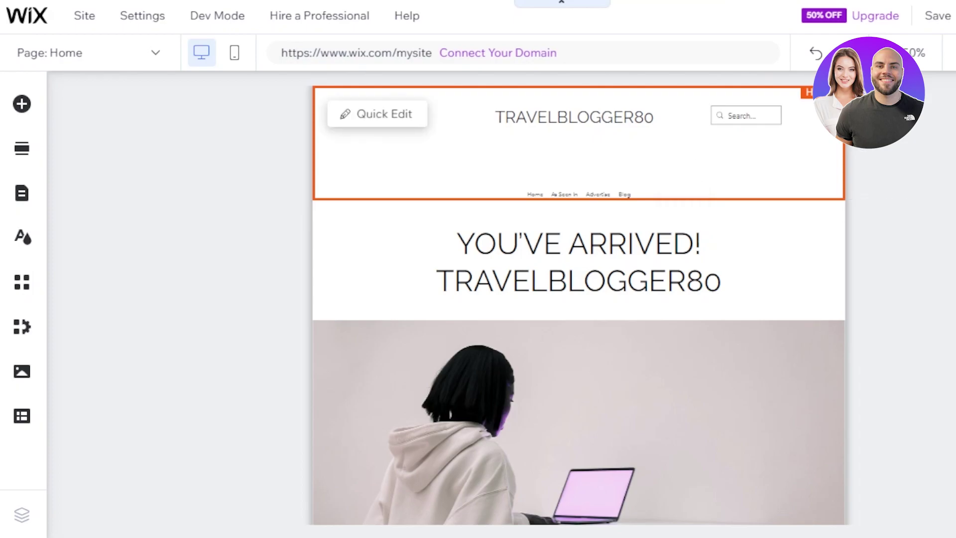
scroll(628, 197, down, 3)
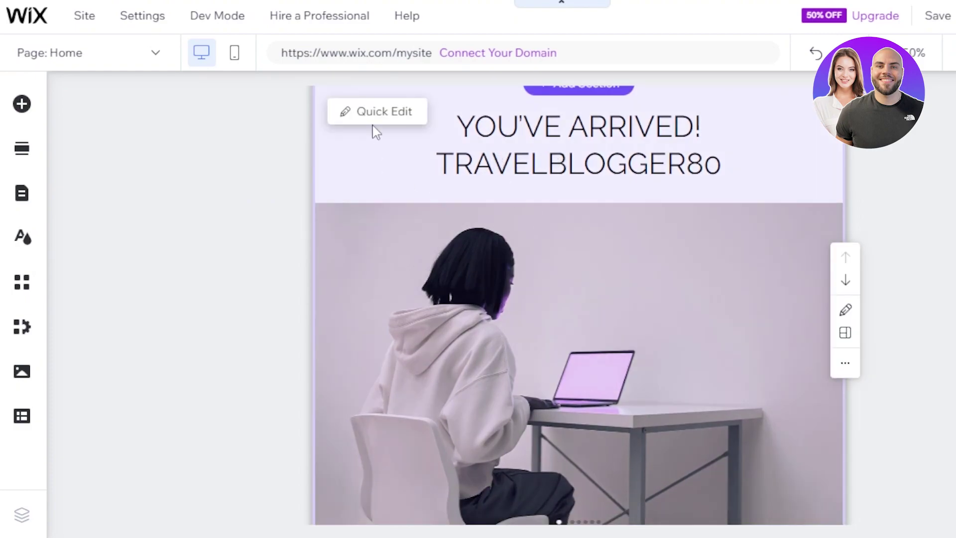
Step: In Quick Edit, delete 'YOU'VE ARRIVED!' so the hero title reads only TRAVELBLOGGER80
click(374, 111)
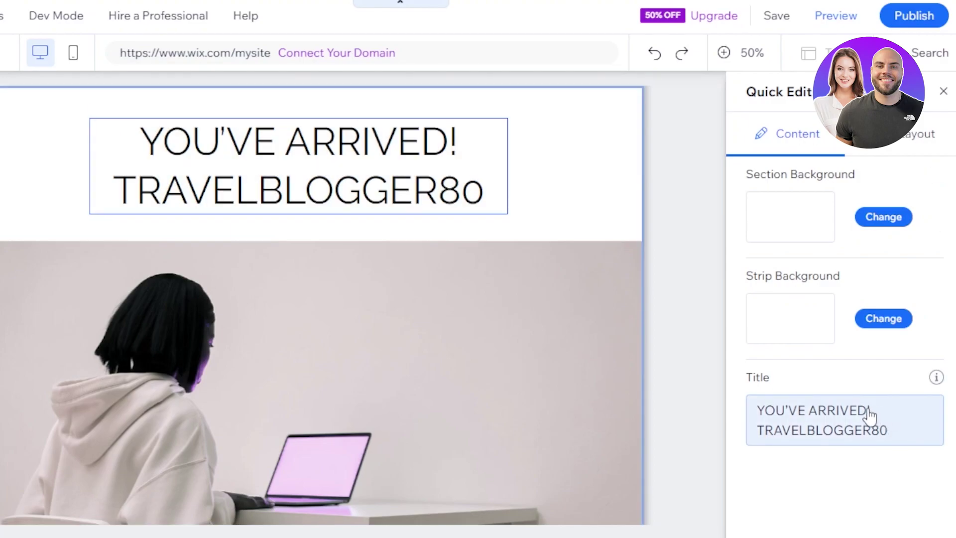
click(868, 411)
click(868, 411)
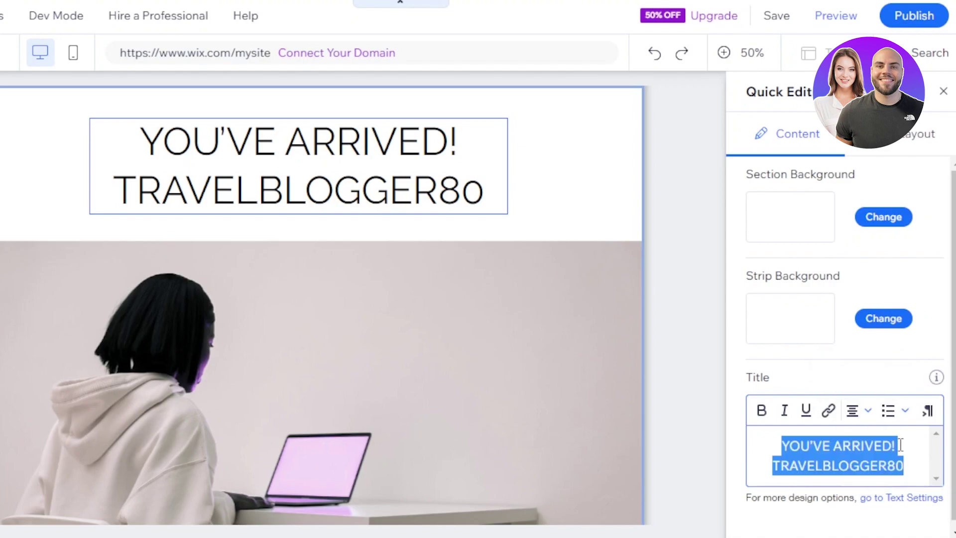
click(898, 445)
key(BackSpace)
key(BackSpace)
key(BackSpace)
key(BackSpace)
key(BackSpace)
key(BackSpace)
key(BackSpace)
key(BackSpace)
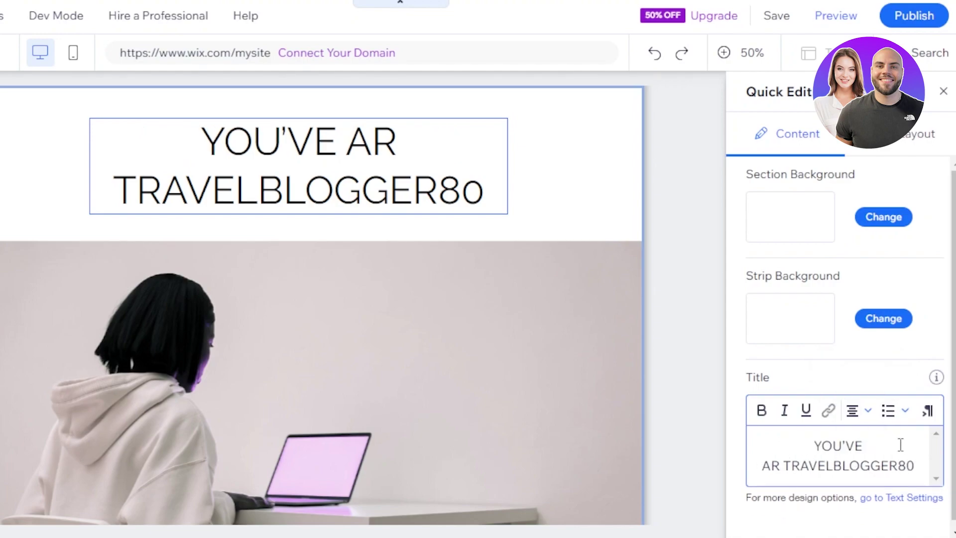
key(BackSpace)
key(BackSpace)
key(BackSpace)
key(BackSpace)
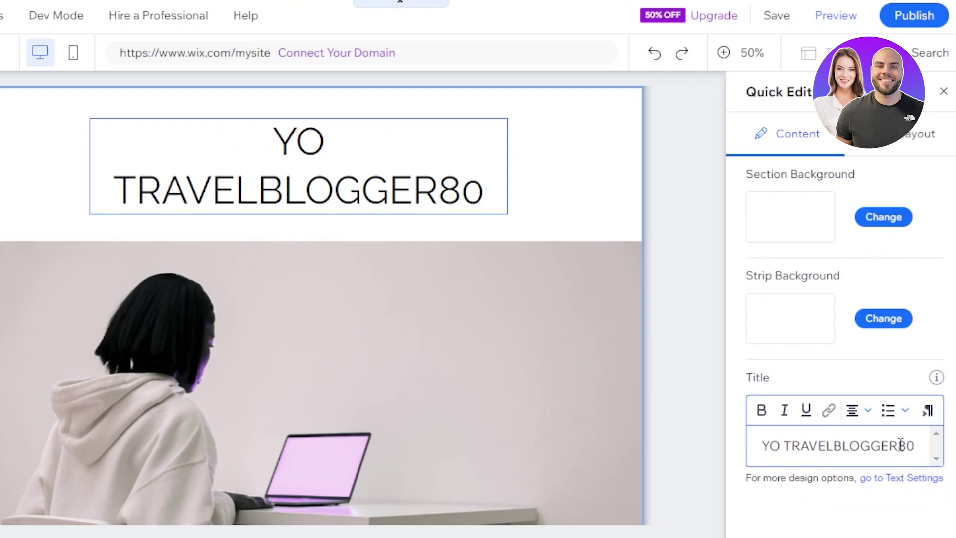
key(BackSpace)
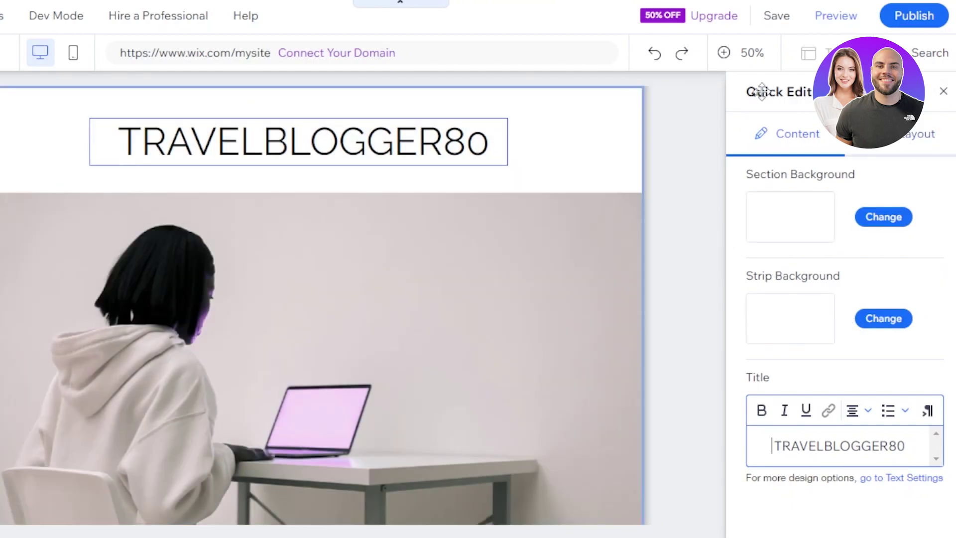
mouse_move(785, 25)
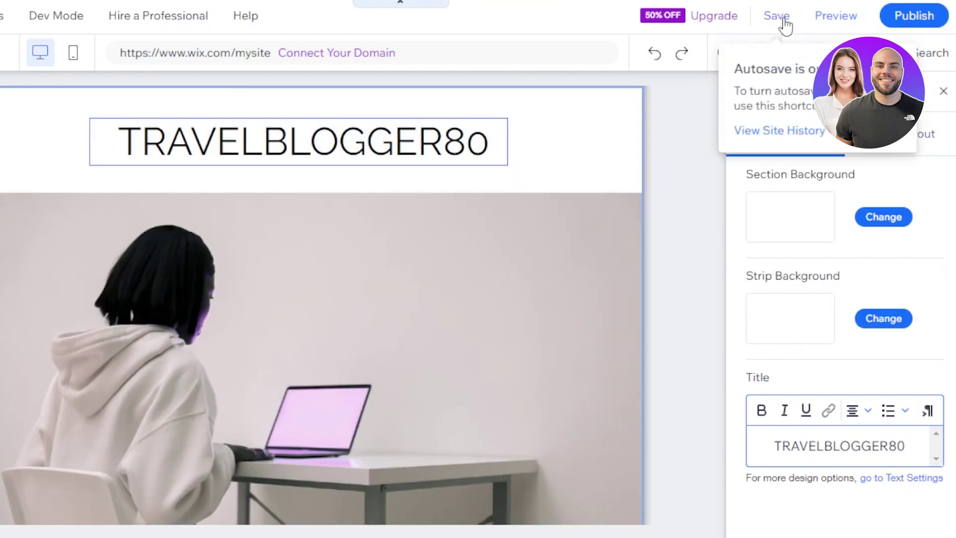
click(681, 229)
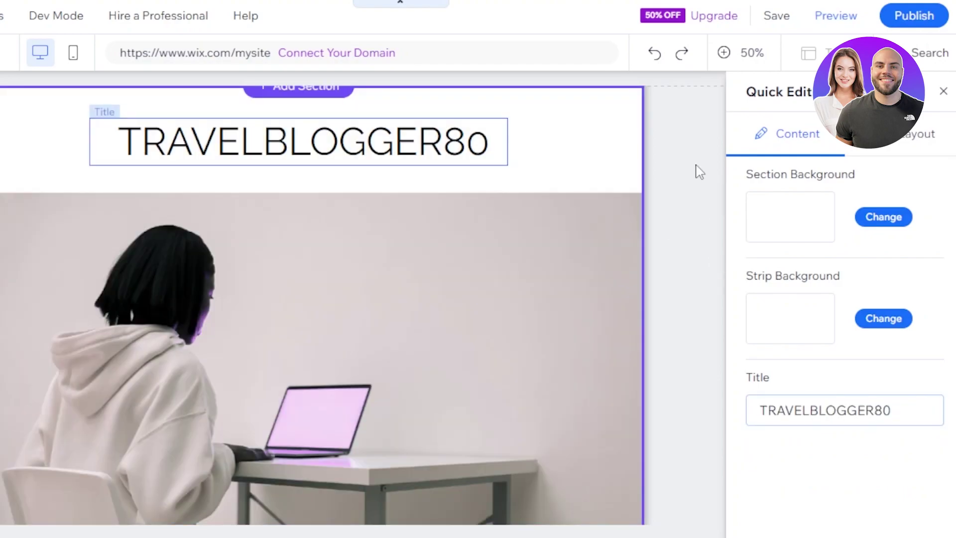
Step: Close Quick Edit and browse the Welcome section layouts, such as Grow Your Vision, under Add Section
click(943, 92)
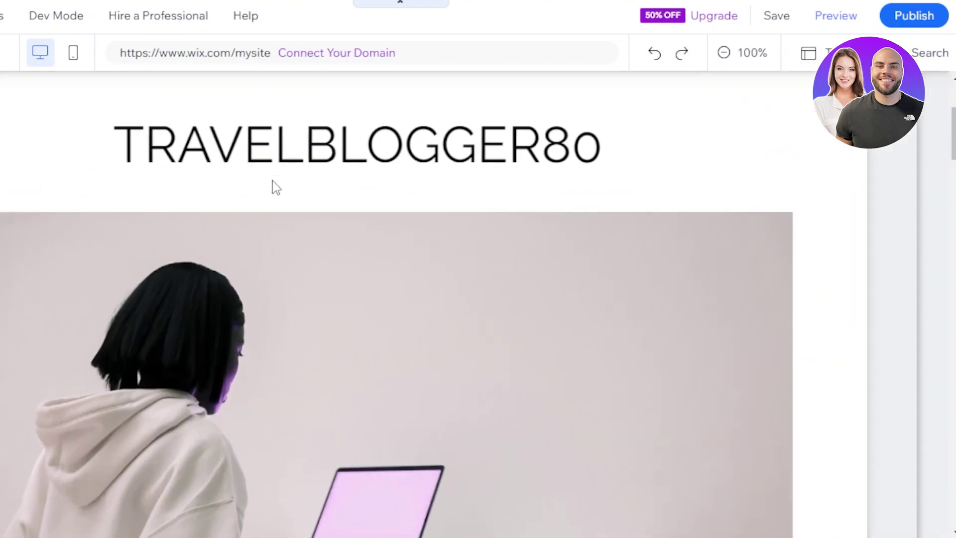
click(402, 234)
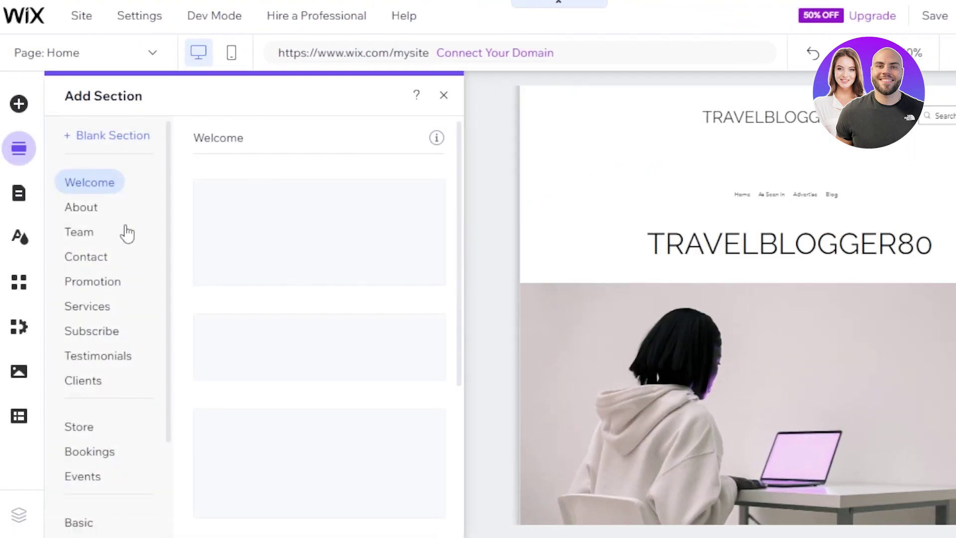
drag(169, 212, 166, 290)
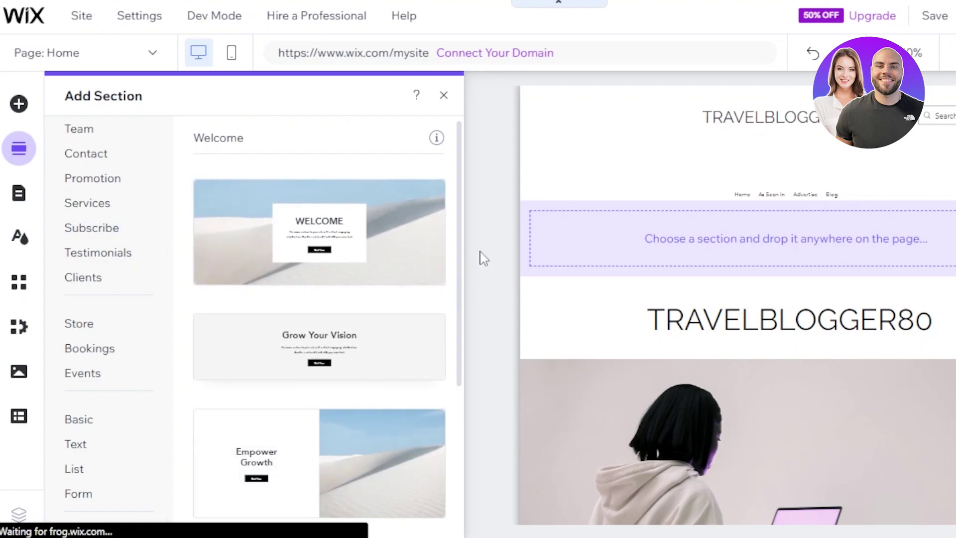
scroll(458, 279, down, 2)
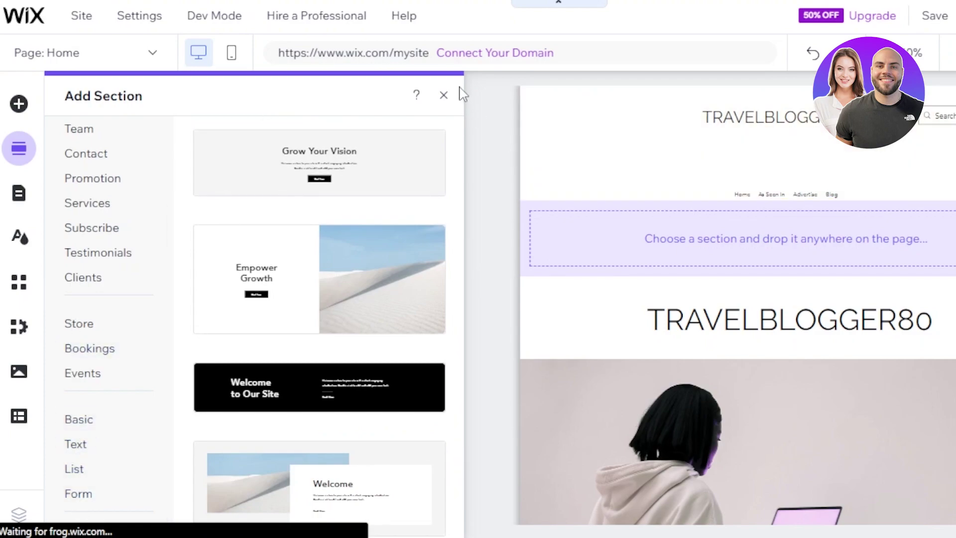
Step: Add a themed button from the Add Elements button styles to the page
click(18, 105)
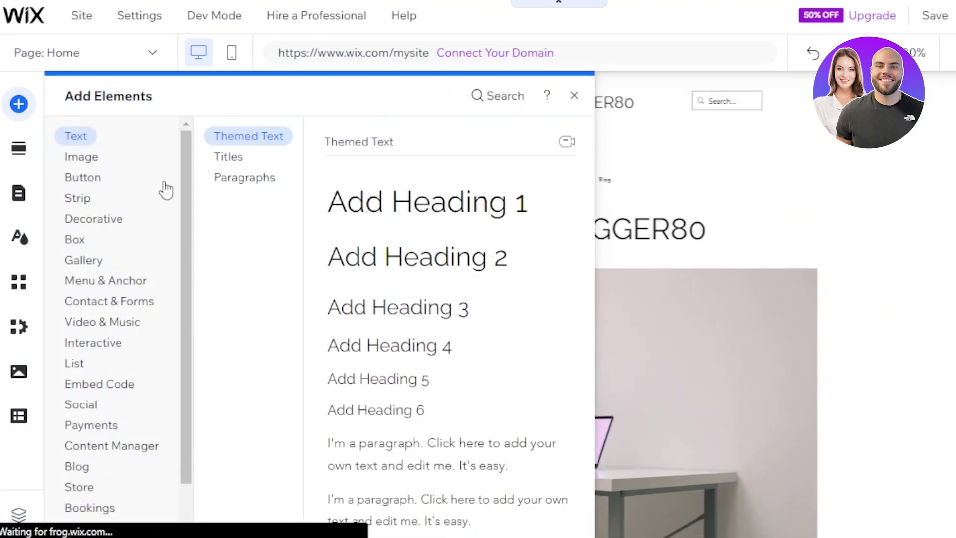
drag(185, 148, 181, 259)
click(87, 189)
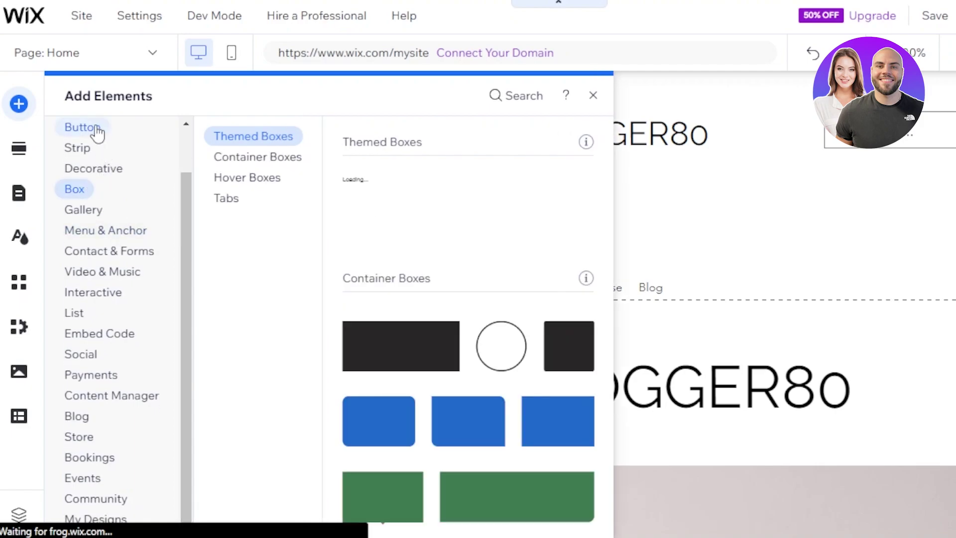
click(97, 130)
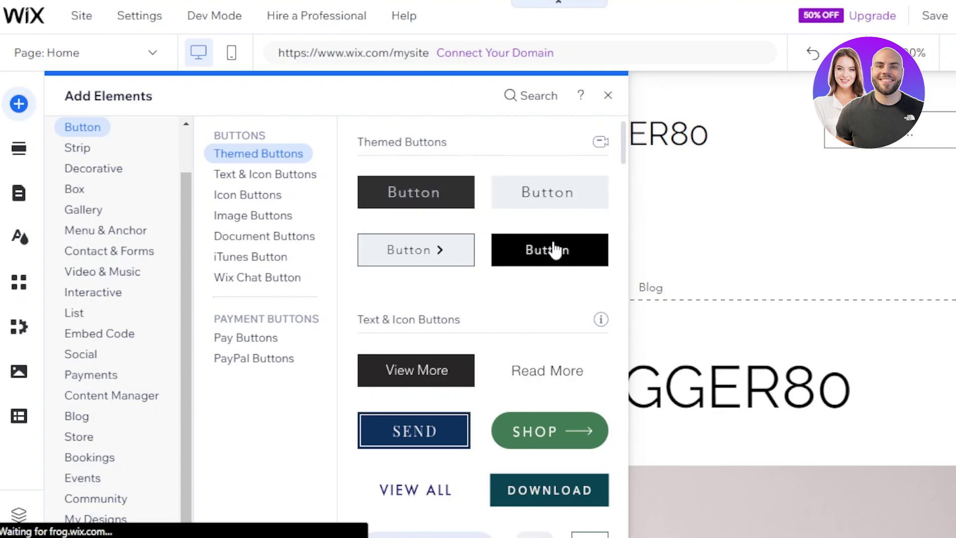
click(538, 205)
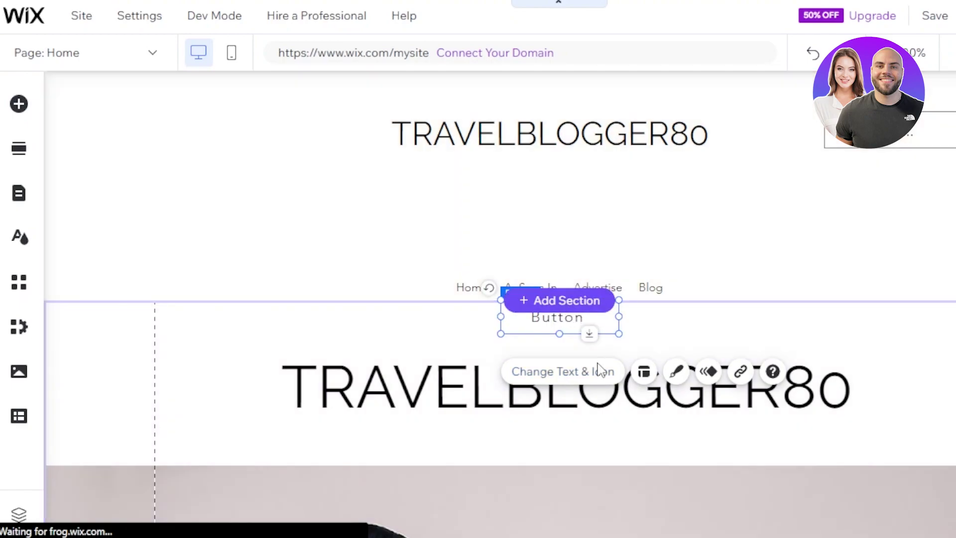
Step: Move the button below the last blog post, enlarging the blog feed section to fit it
drag(592, 317, 608, 457)
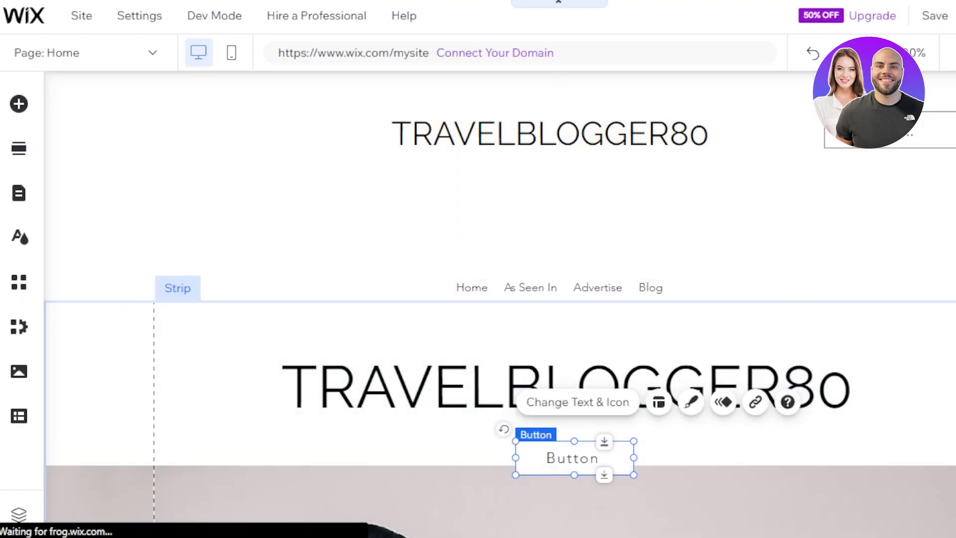
scroll(555, 104, down, 7)
drag(562, 101, 536, 309)
click(692, 342)
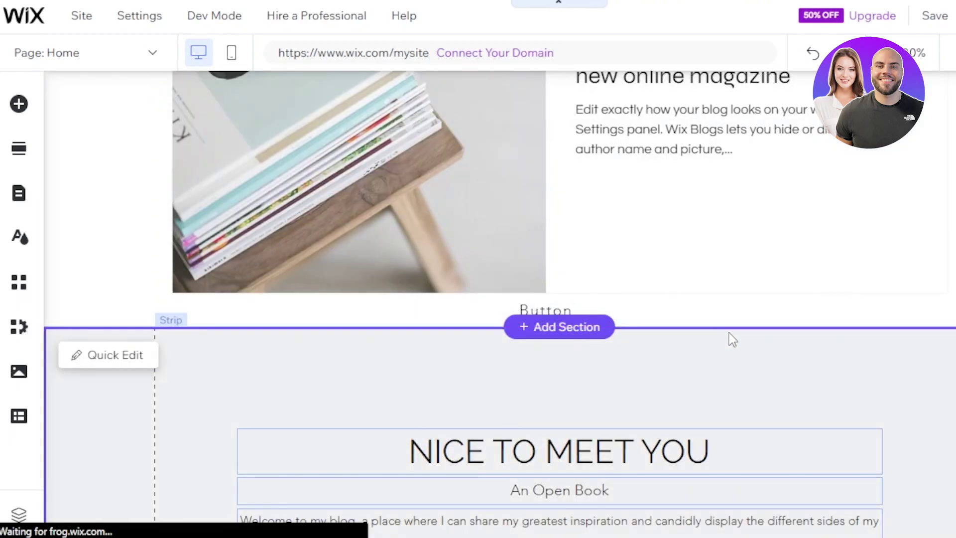
drag(764, 328, 762, 379)
drag(544, 317, 544, 343)
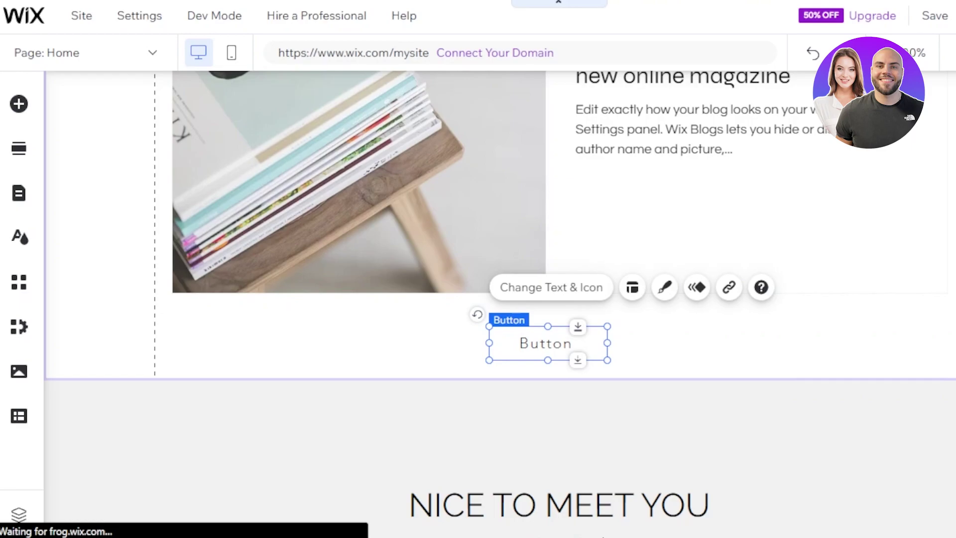
scroll(498, 299, up, 10)
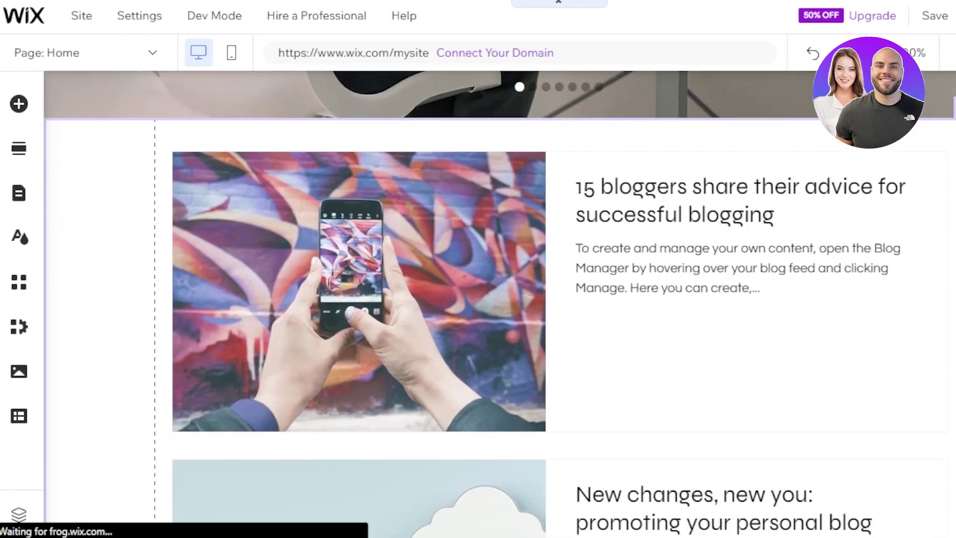
scroll(939, 313, down, 6)
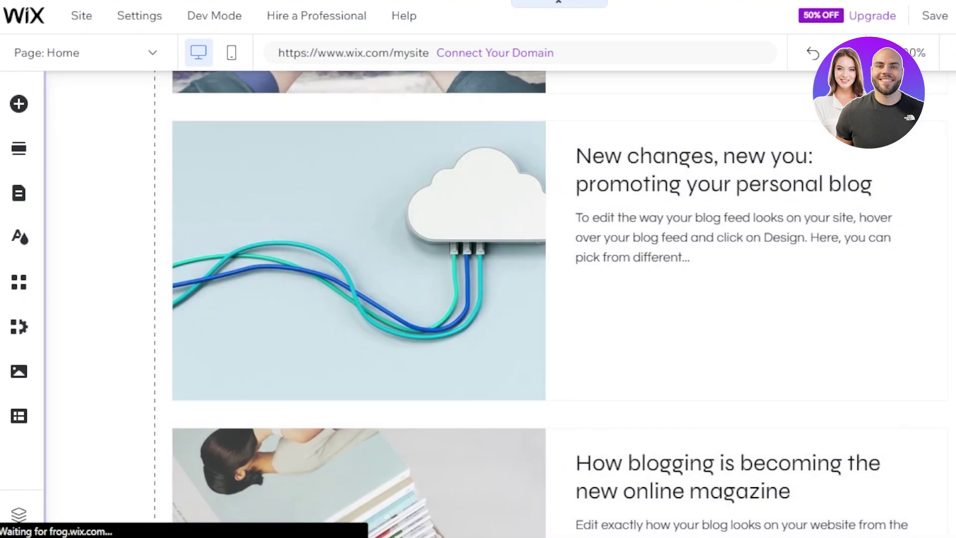
scroll(498, 299, down, 7)
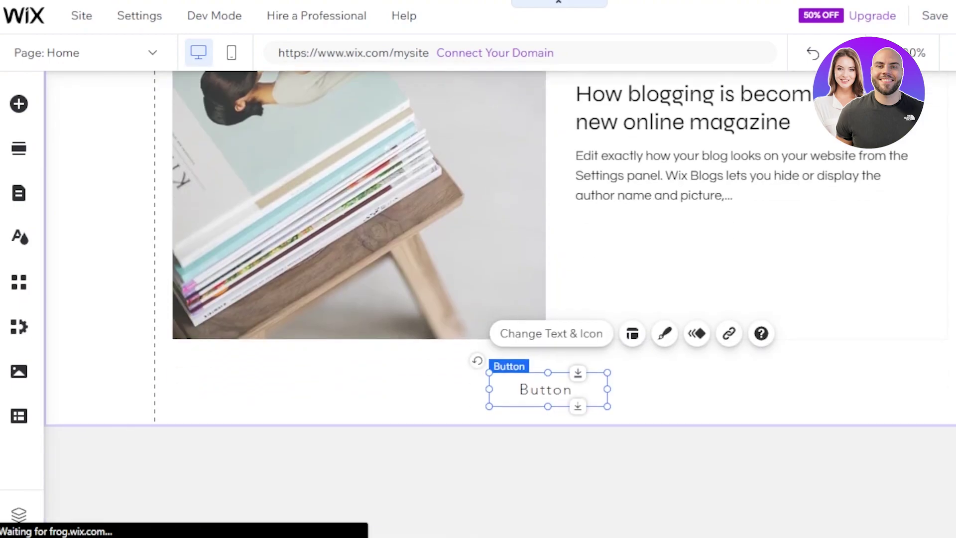
scroll(498, 299, up, 4)
scroll(498, 298, up, 5)
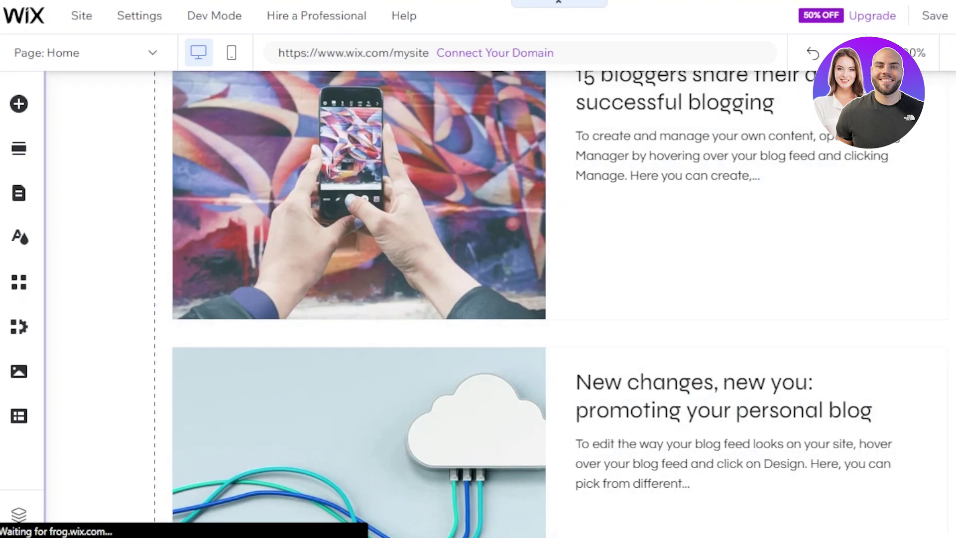
scroll(498, 303, up, 5)
scroll(498, 304, down, 3)
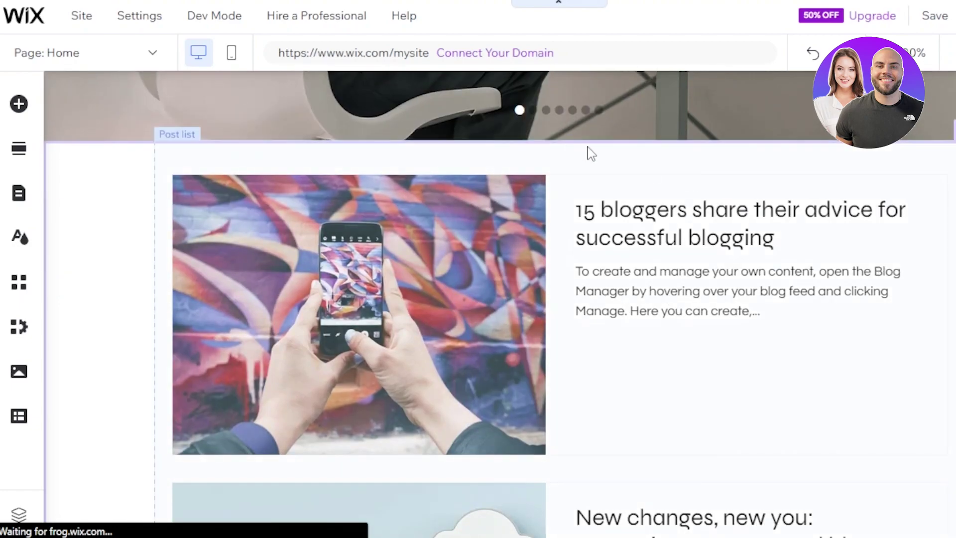
click(461, 273)
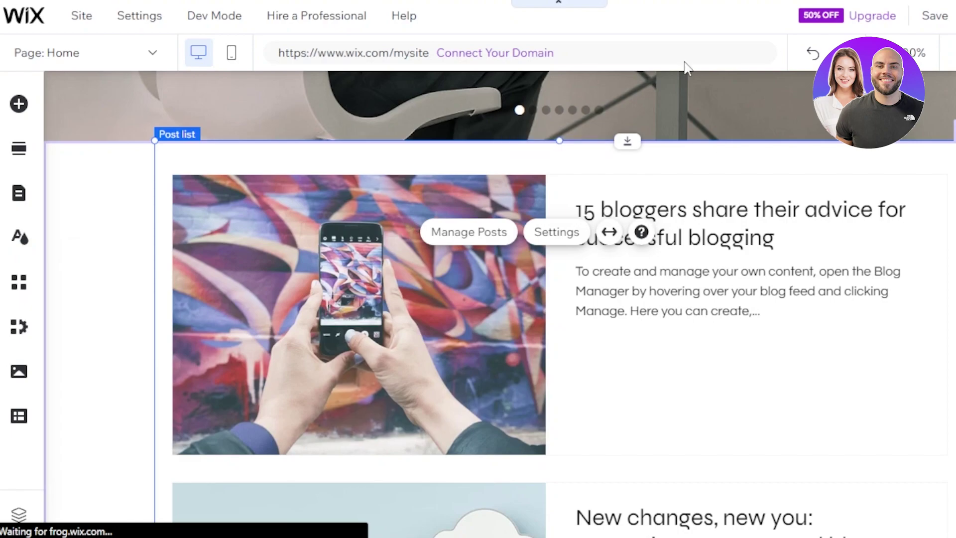
mouse_move(318, 16)
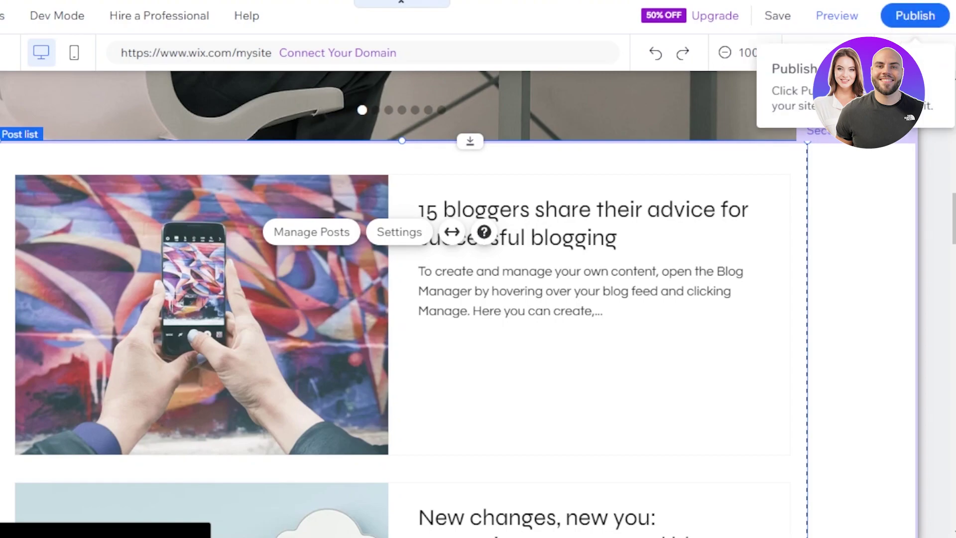
scroll(459, 304, up, 15)
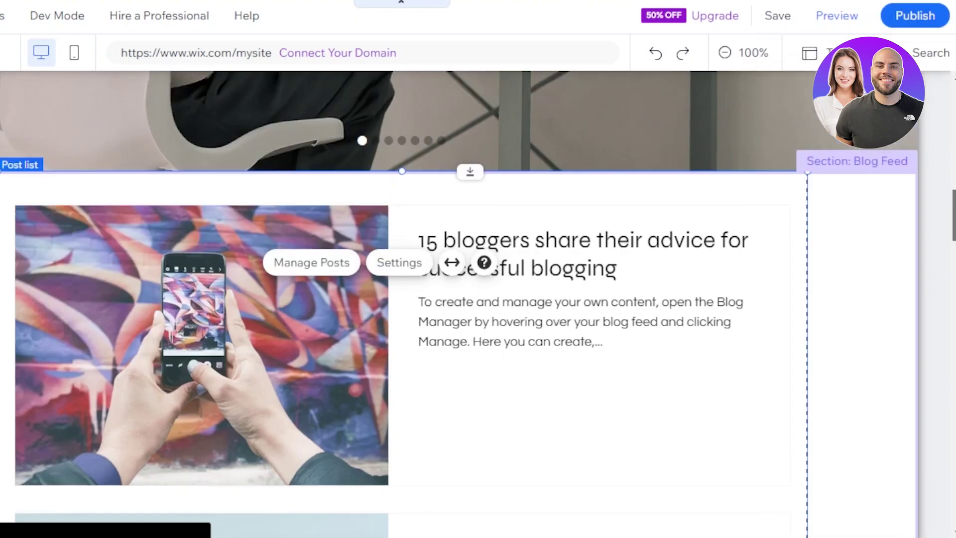
scroll(459, 304, down, 5)
scroll(459, 304, down, 10)
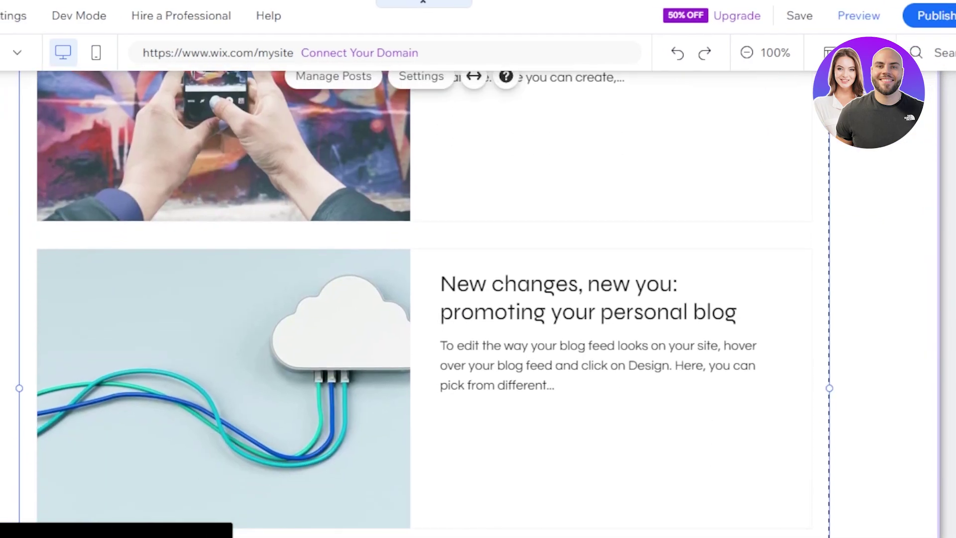
scroll(469, 304, down, 10)
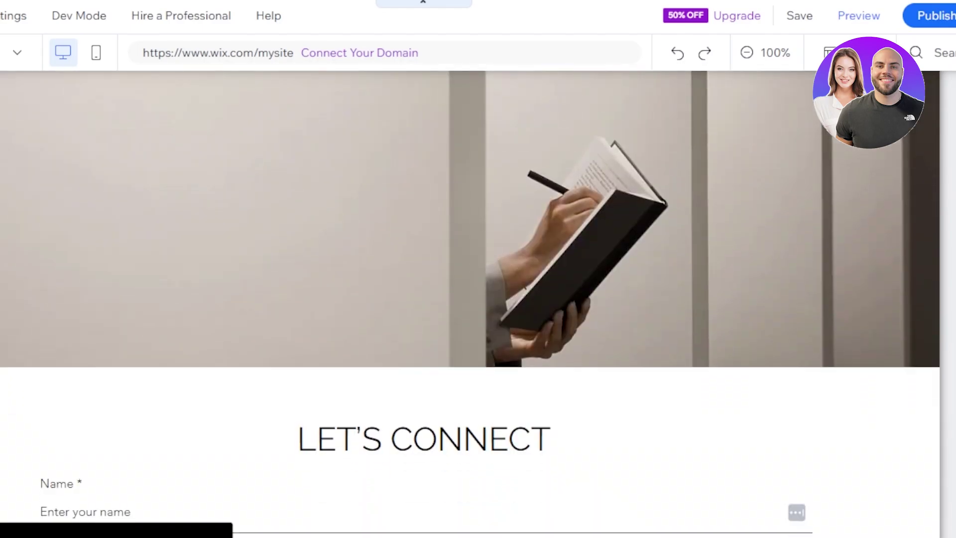
scroll(470, 304, up, 10)
scroll(470, 304, down, 5)
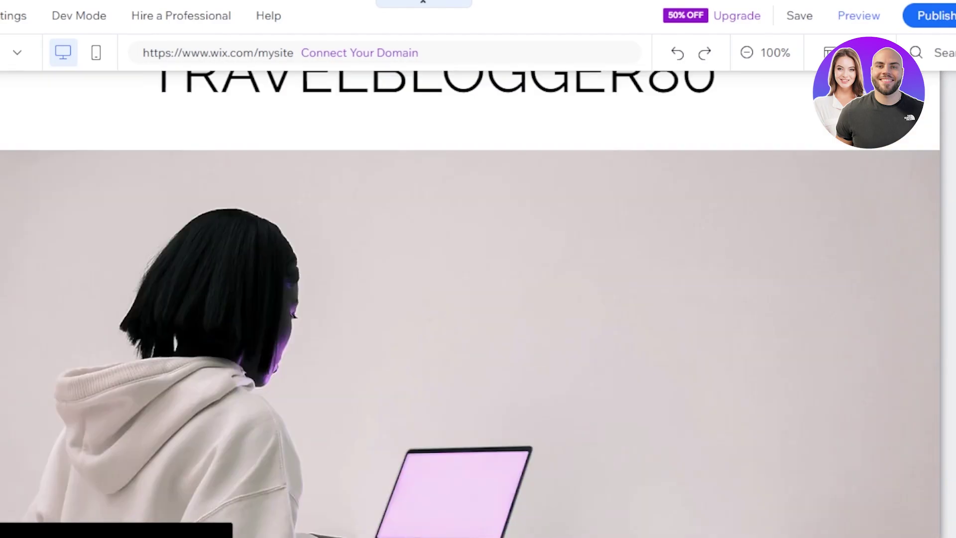
scroll(470, 304, down, 8)
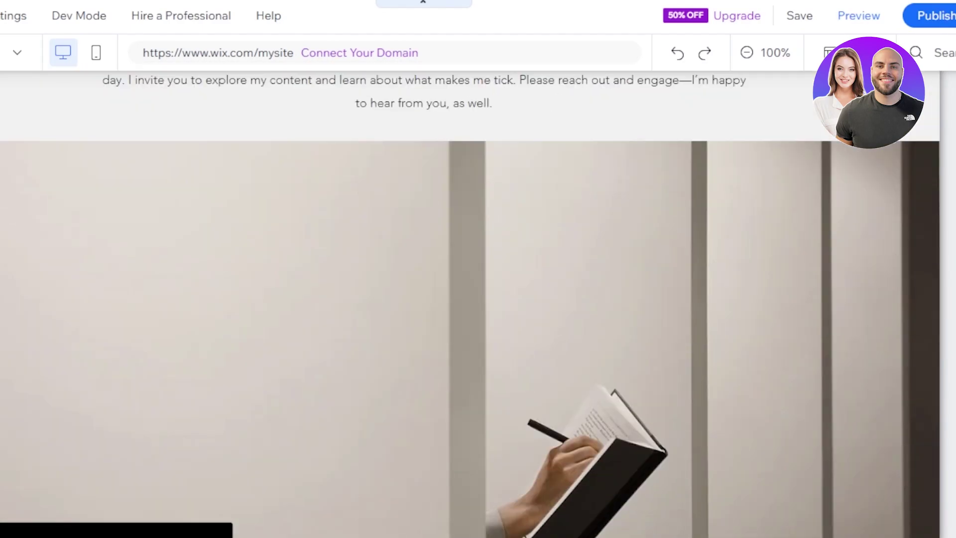
scroll(470, 304, down, 10)
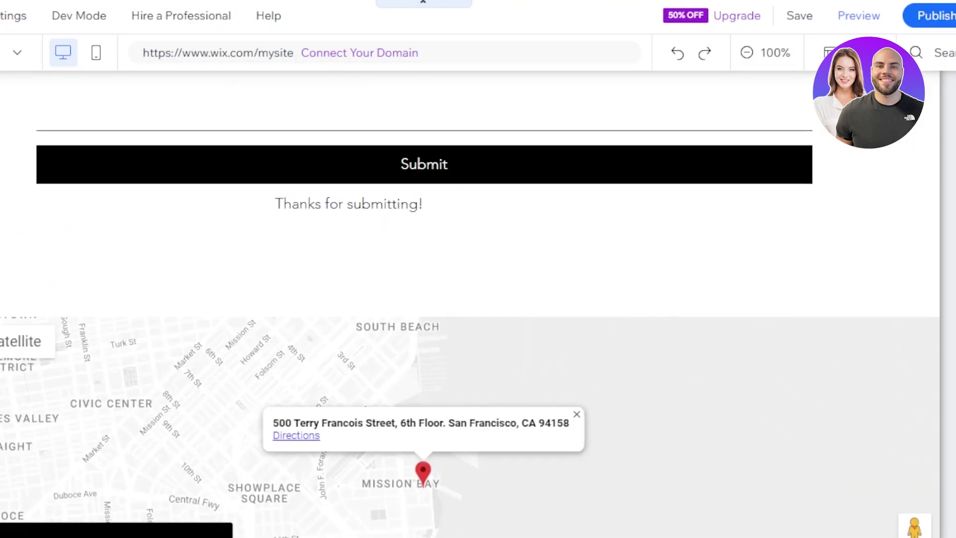
scroll(470, 303, up, 8)
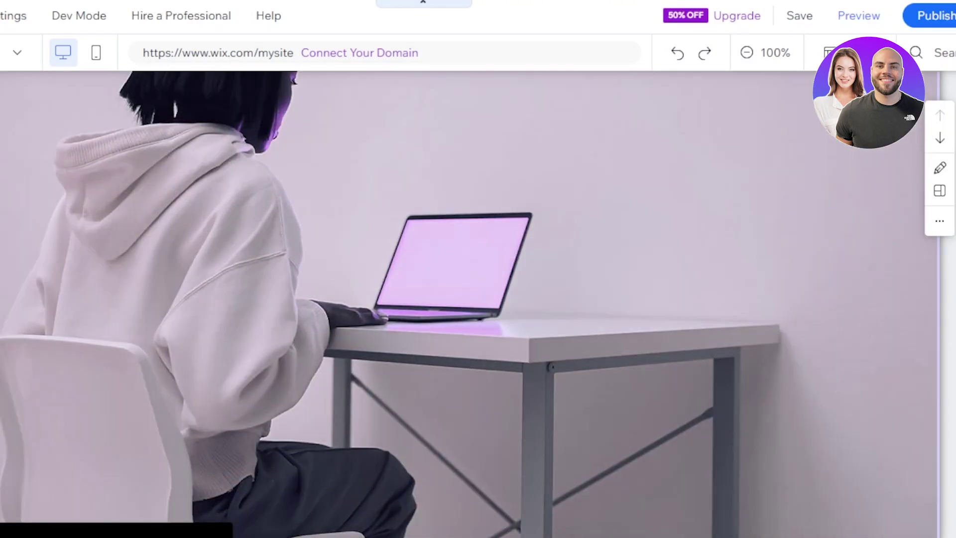
scroll(579, 290, up, 10)
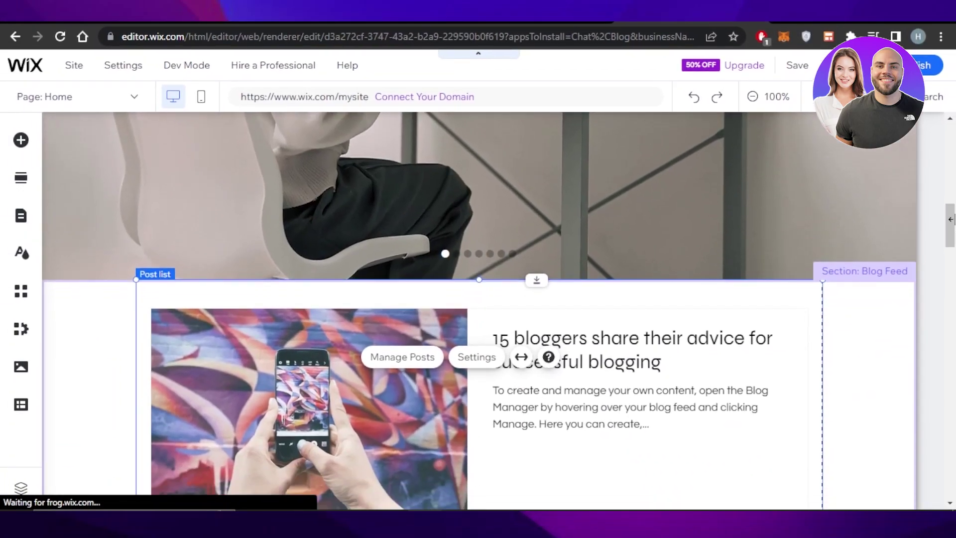
scroll(951, 237, down, 4)
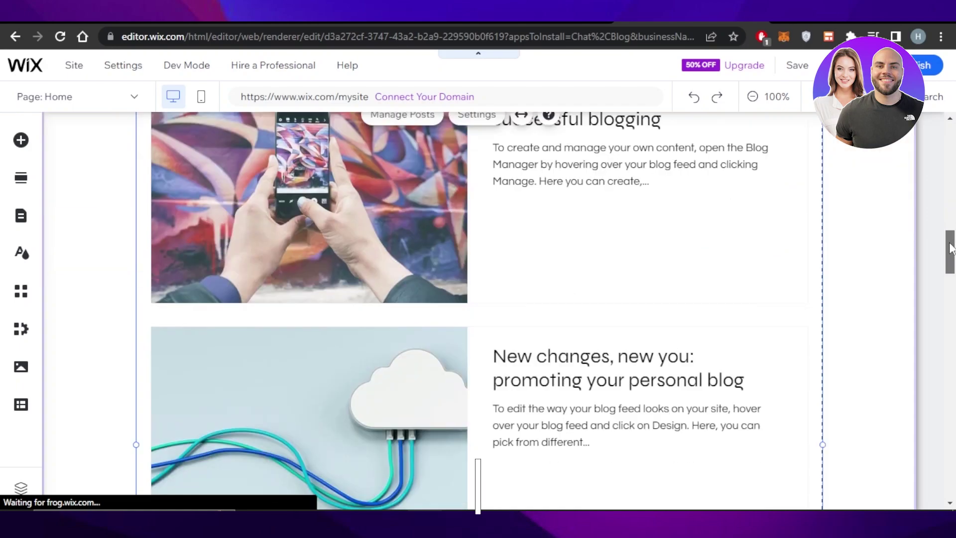
drag(951, 236, 950, 123)
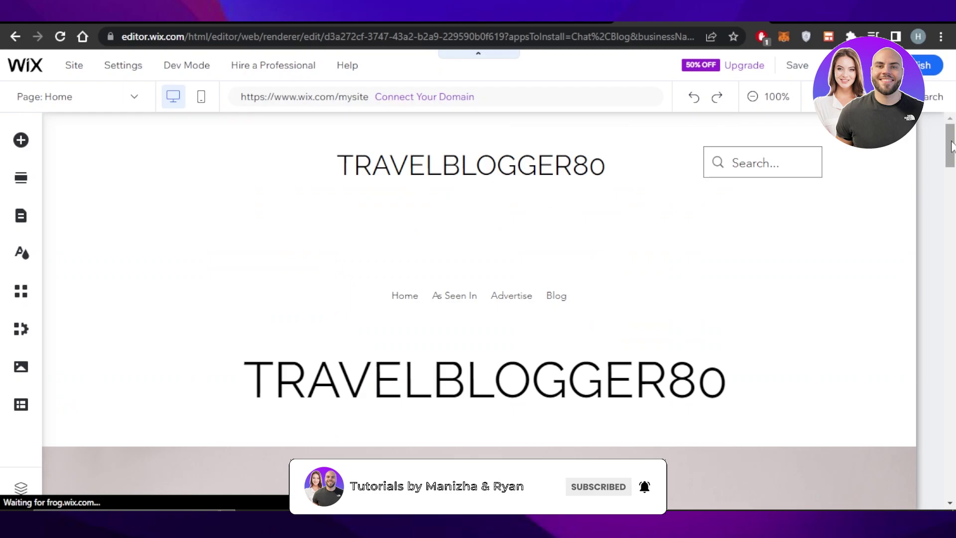
scroll(951, 149, down, 4)
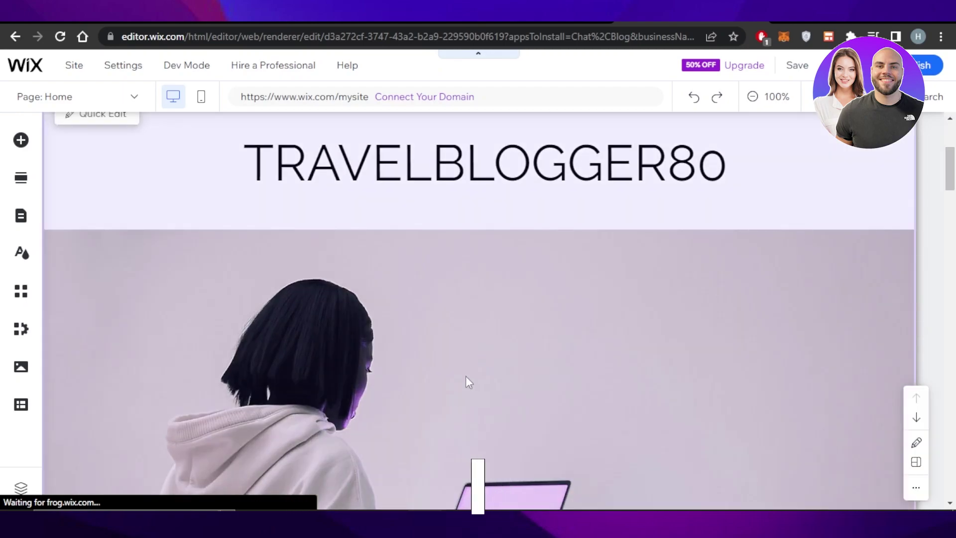